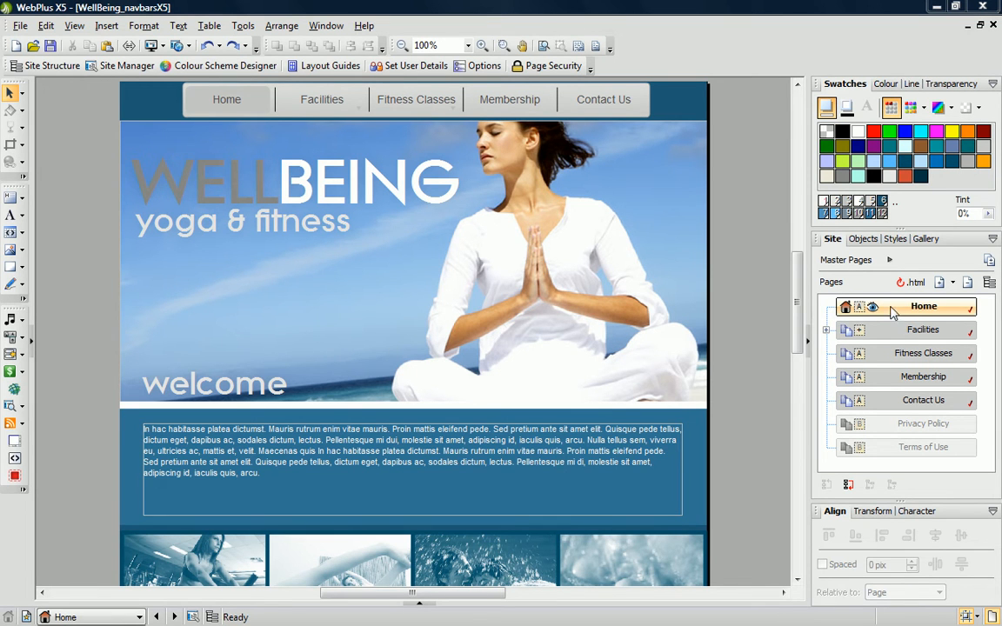
Step: View the Facilities and Yoga pages, return to Home, and expand the Master Pages list
{"action": "double_click", "coordinate": [879, 329]}
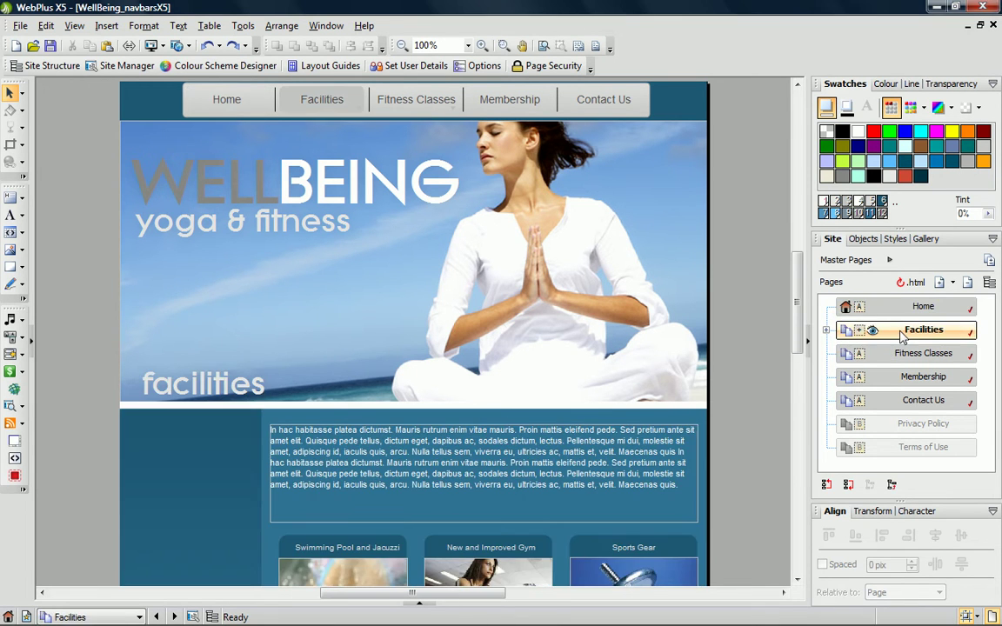
{"action": "left_click", "coordinate": [825, 329]}
{"action": "double_click", "coordinate": [924, 353]}
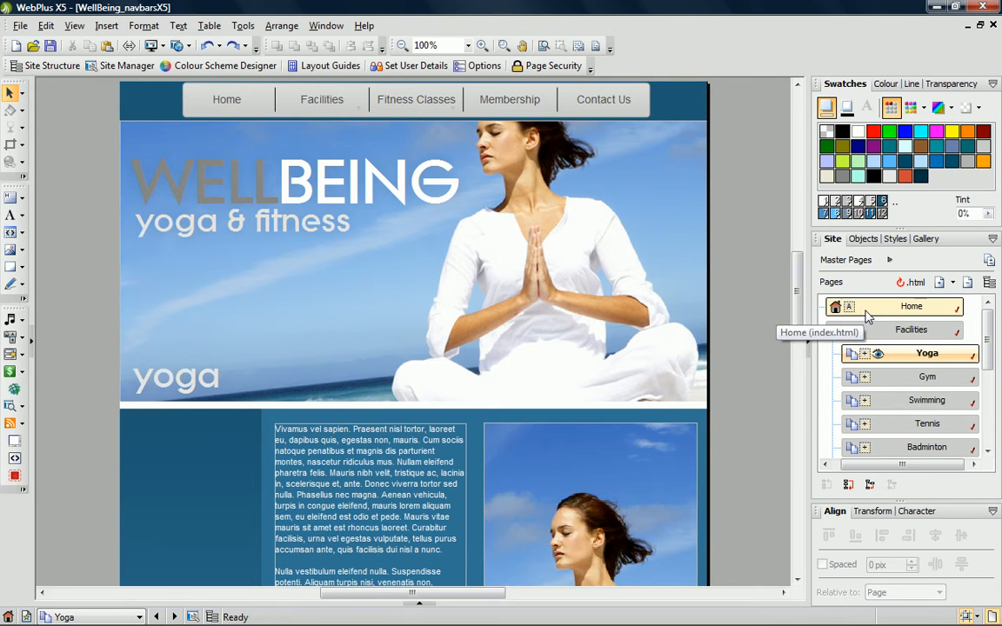
{"action": "double_click", "coordinate": [867, 312]}
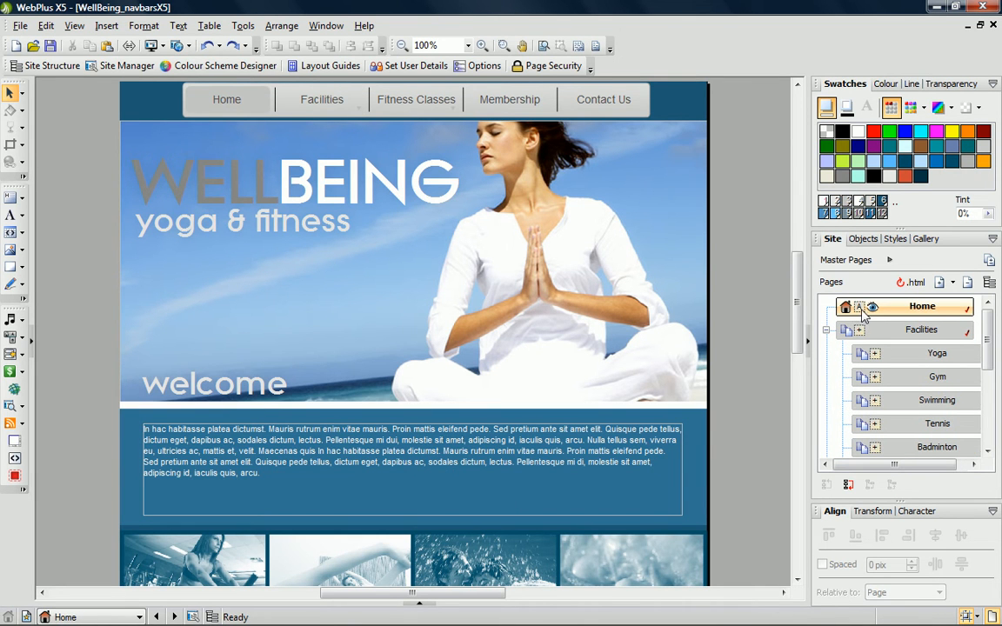
{"action": "left_click", "coordinate": [857, 260]}
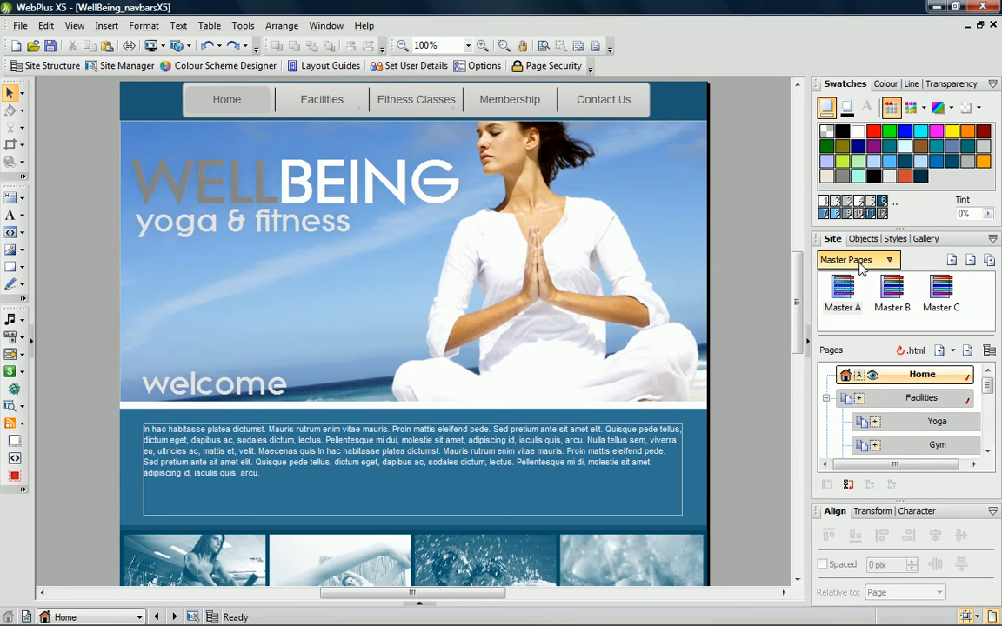
Step: Select the grey top navbar and switch to editing its master page, Master A
{"action": "left_click", "coordinate": [632, 106]}
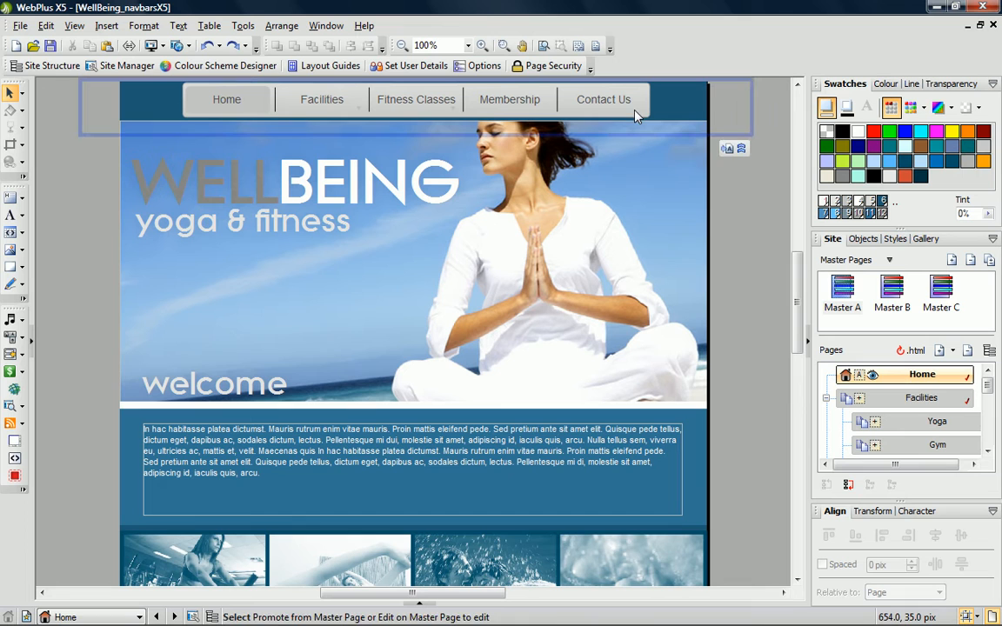
{"action": "left_click", "coordinate": [729, 150]}
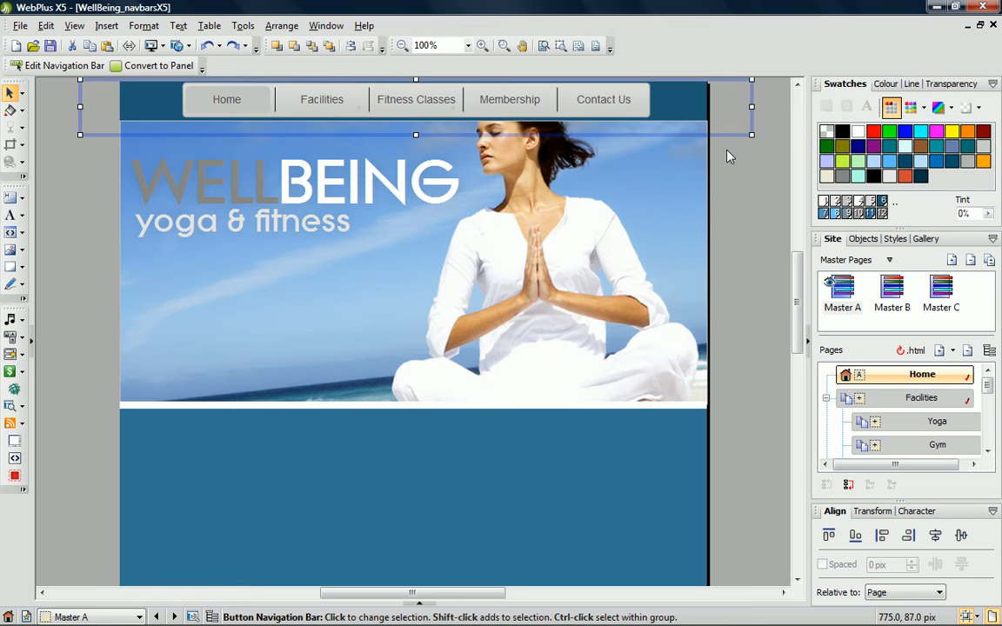
Step: Preview Block 3 and Graphic 1 styles, settle on Traditional 2, and review its Navigation Type settings
{"action": "left_click", "coordinate": [52, 65]}
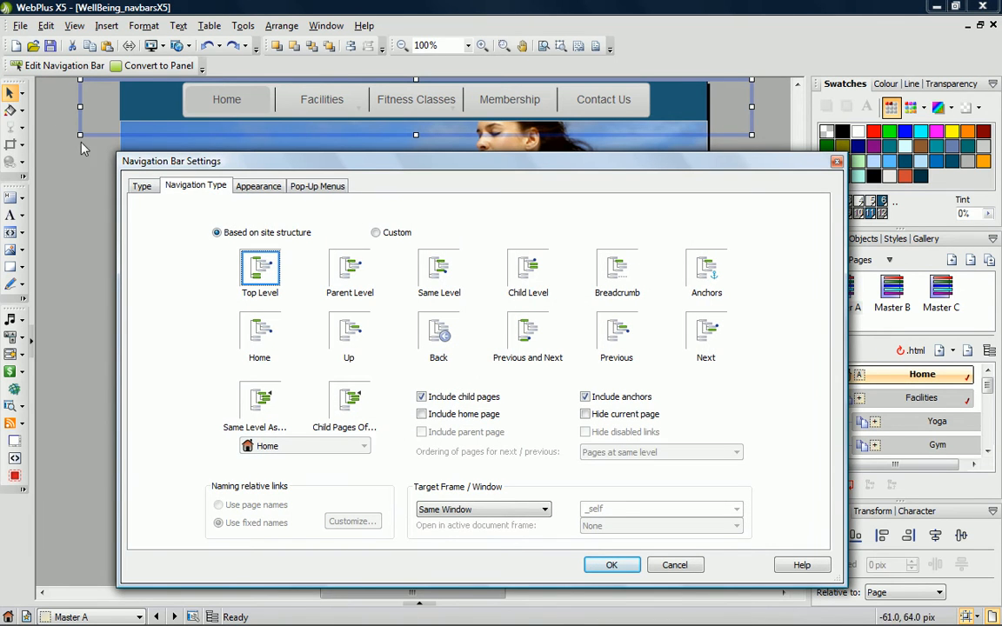
{"action": "left_click", "coordinate": [142, 187]}
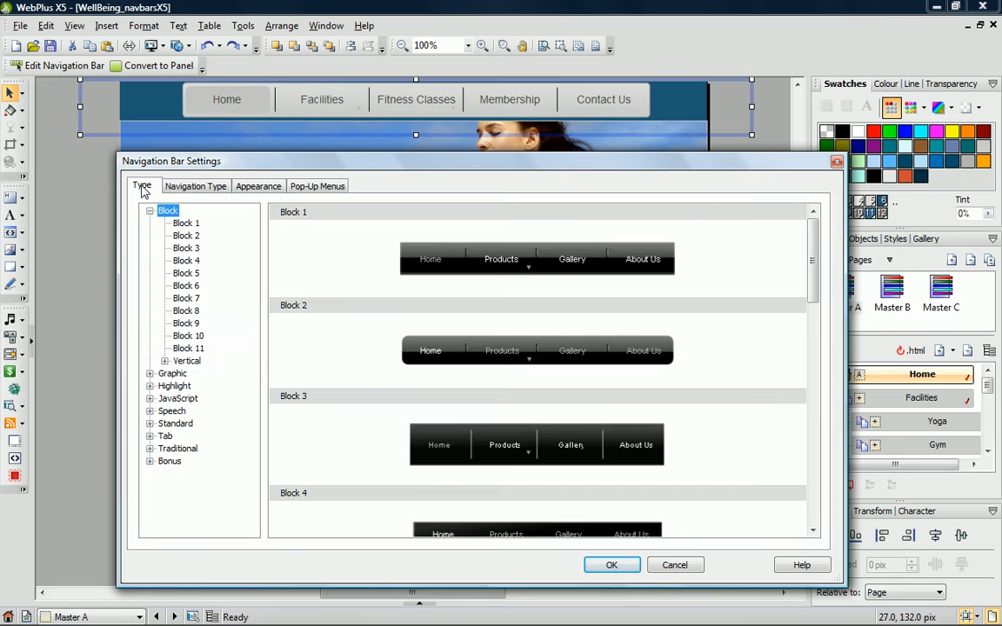
{"action": "left_click", "coordinate": [185, 248]}
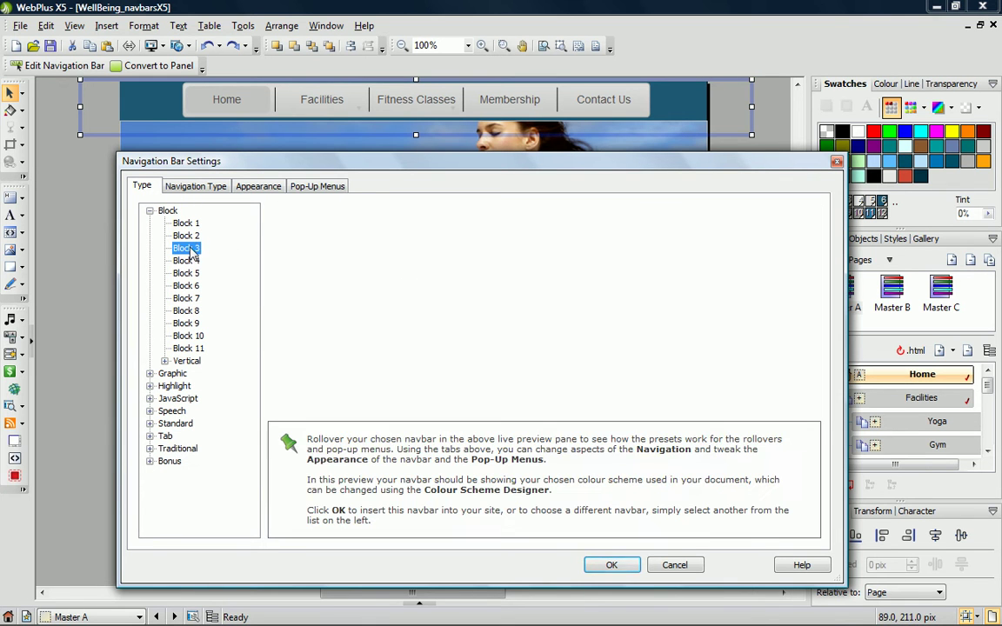
{"action": "left_click", "coordinate": [172, 373]}
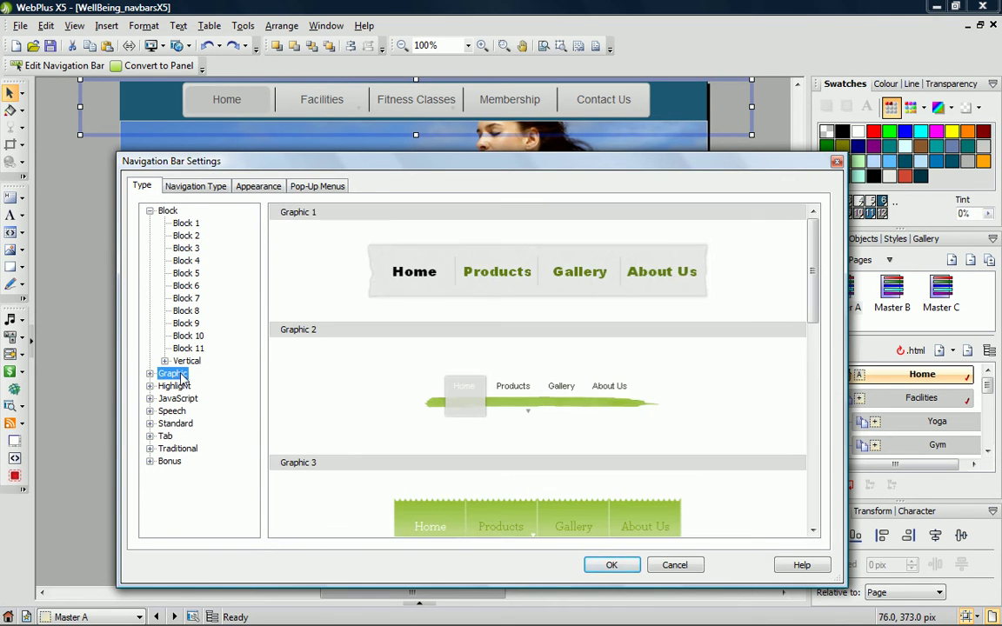
{"action": "double_click", "coordinate": [349, 285]}
{"action": "scroll", "coordinate": [351, 290], "scroll_direction": "down", "scroll_amount": 3}
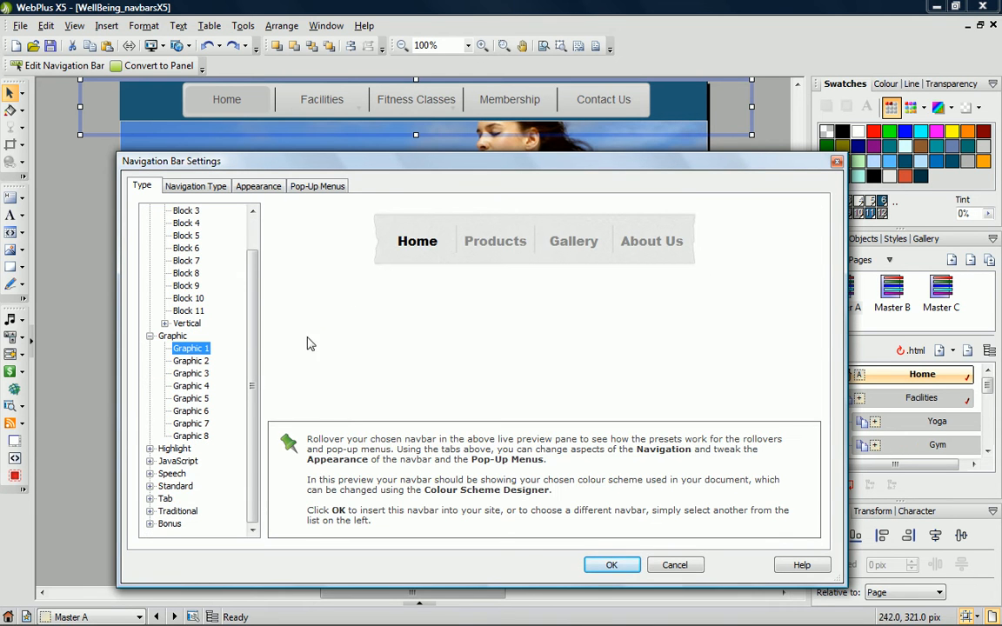
{"action": "left_click", "coordinate": [177, 511]}
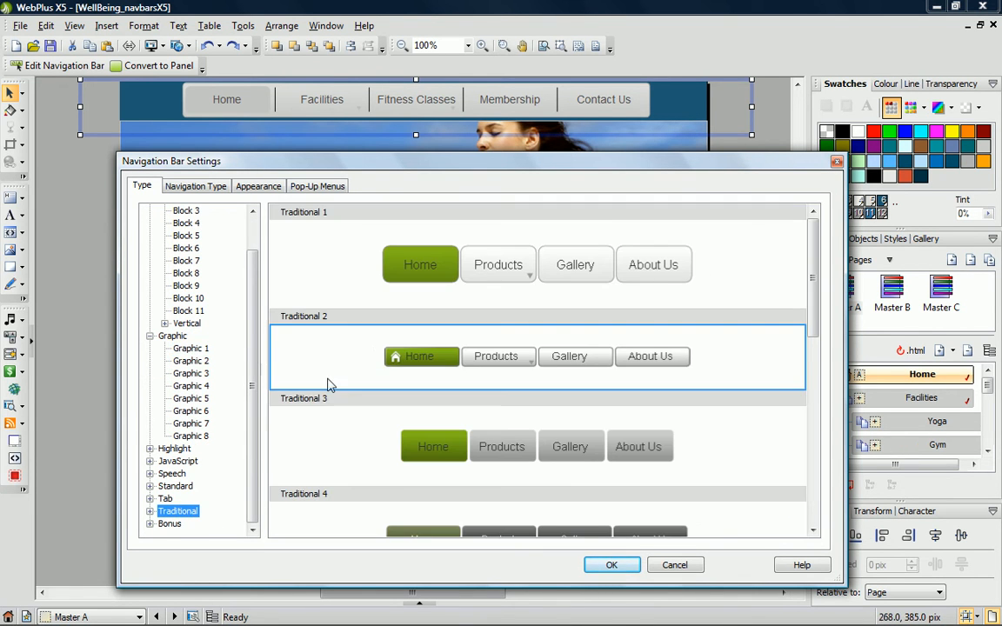
{"action": "double_click", "coordinate": [388, 357]}
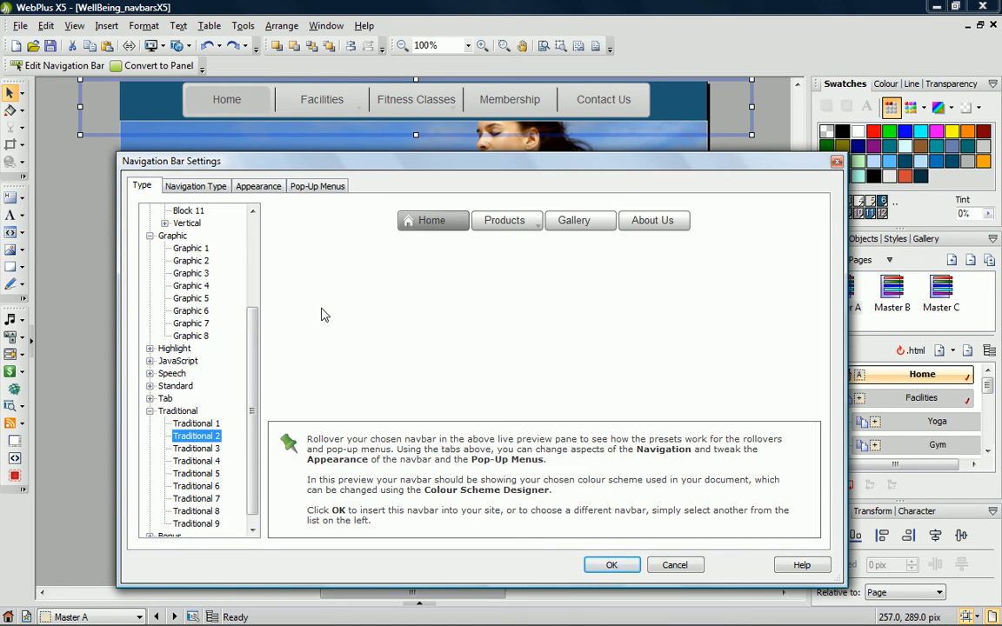
{"action": "left_click", "coordinate": [195, 186]}
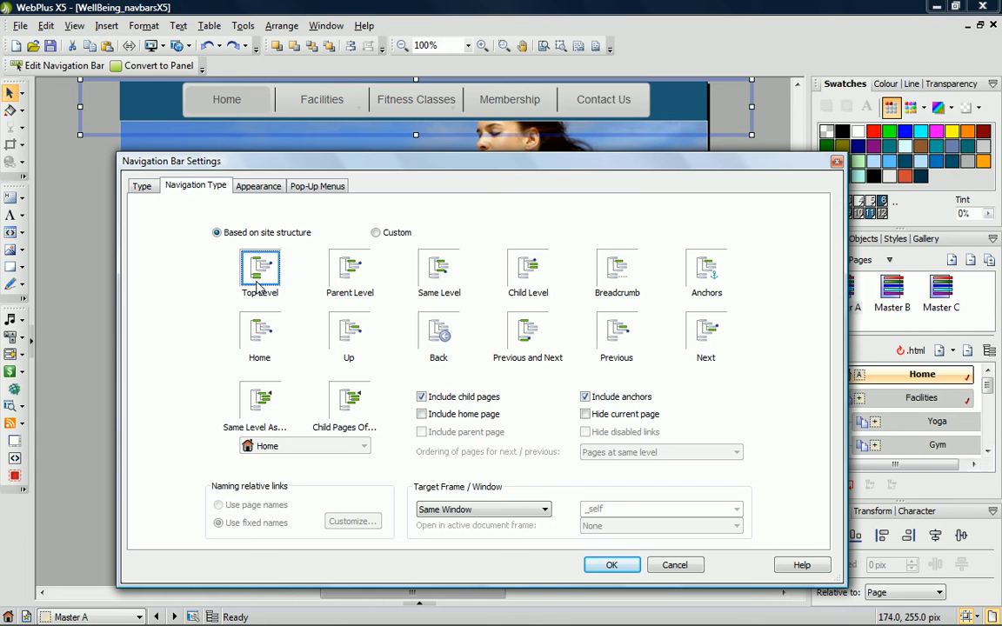
Step: Set the navbar's Appearance preview background to dark teal
{"action": "left_click", "coordinate": [258, 186]}
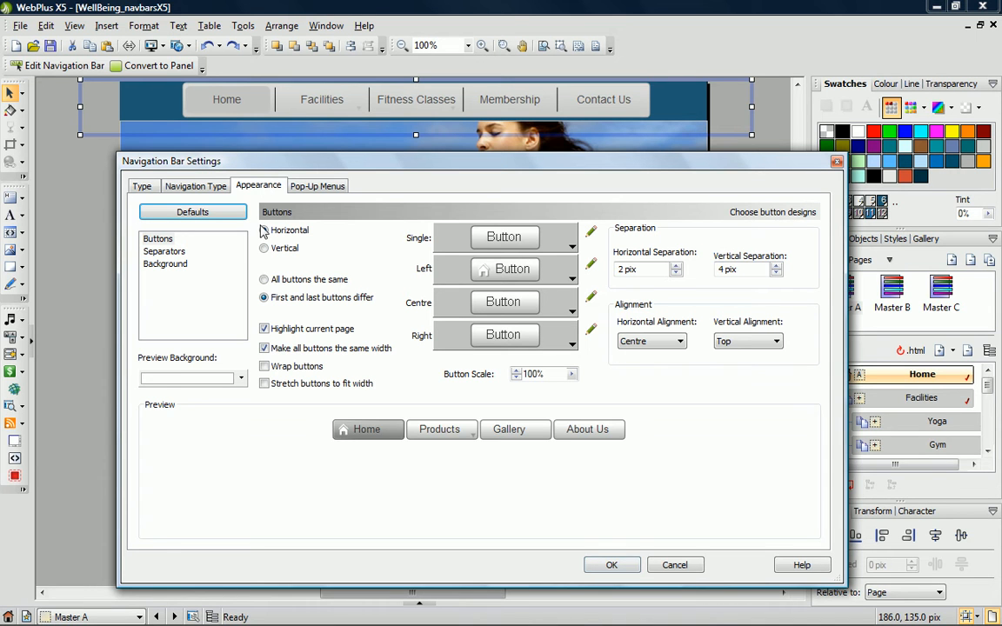
{"action": "left_click", "coordinate": [240, 378]}
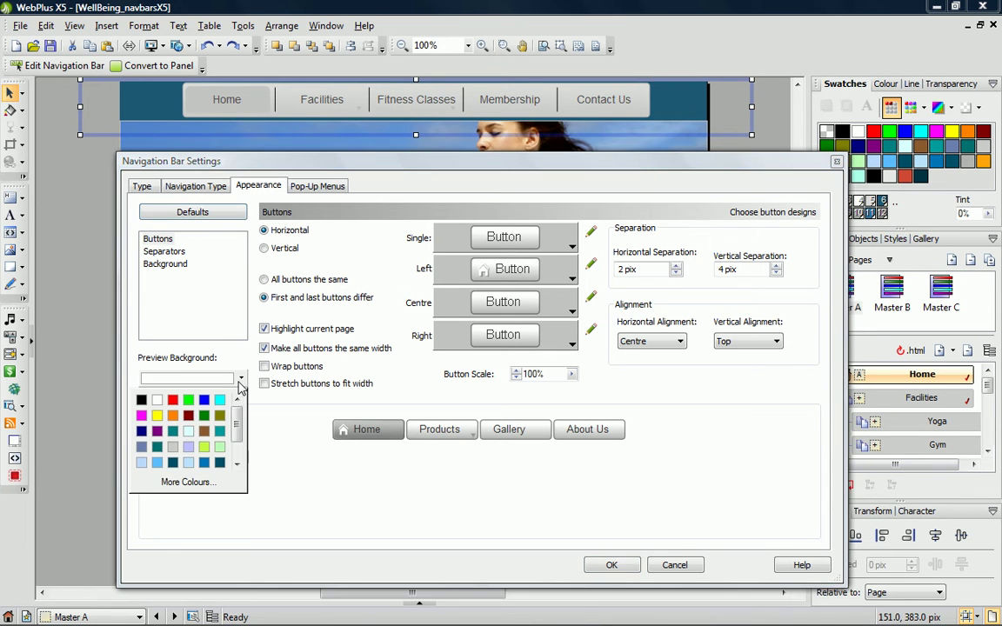
{"action": "left_click", "coordinate": [173, 463]}
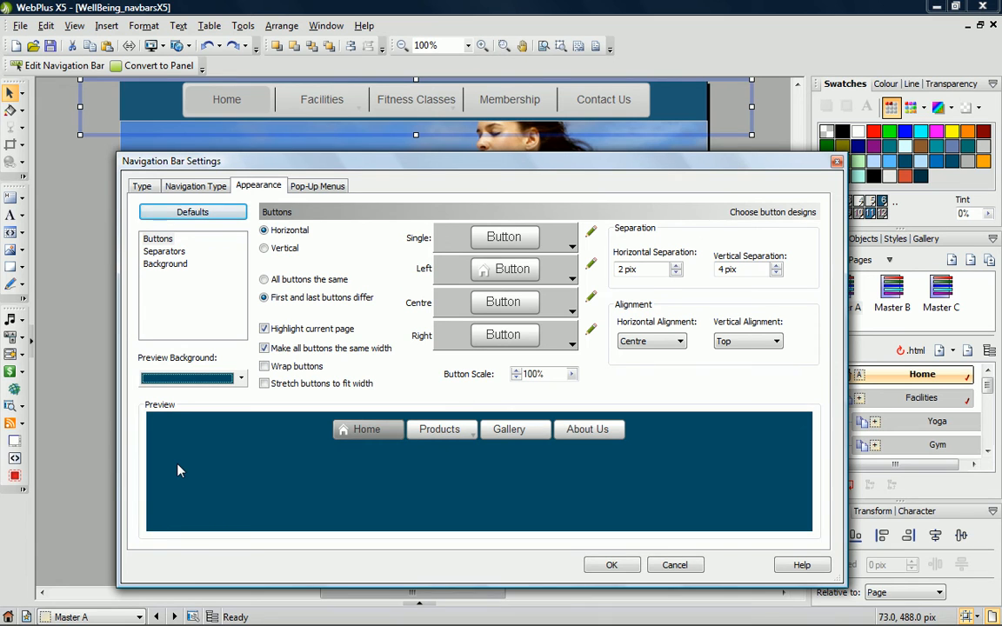
Step: Apply the Traditional 2 navbar, nudge it down, return to Home and launch a browser preview
{"action": "left_click", "coordinate": [611, 565]}
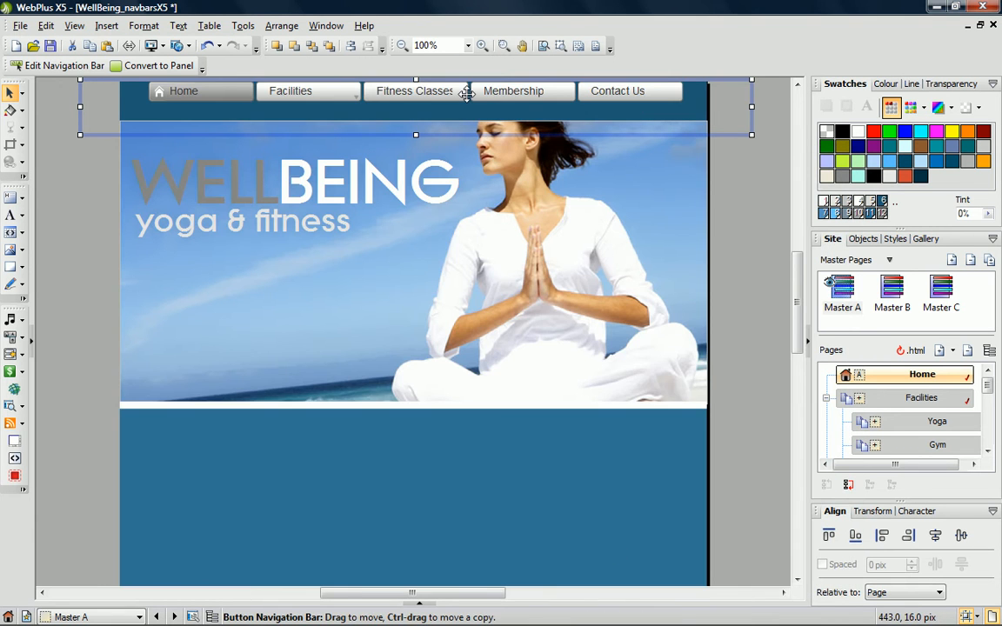
{"action": "left_click_drag", "start_coordinate": [466, 92], "coordinate": [467, 102]}
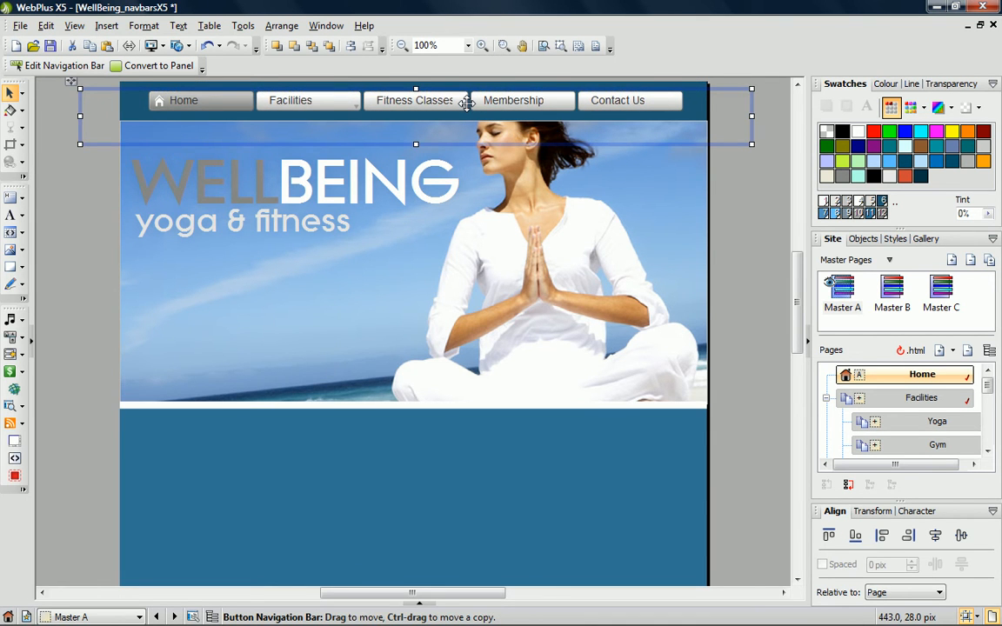
{"action": "double_click", "coordinate": [891, 380]}
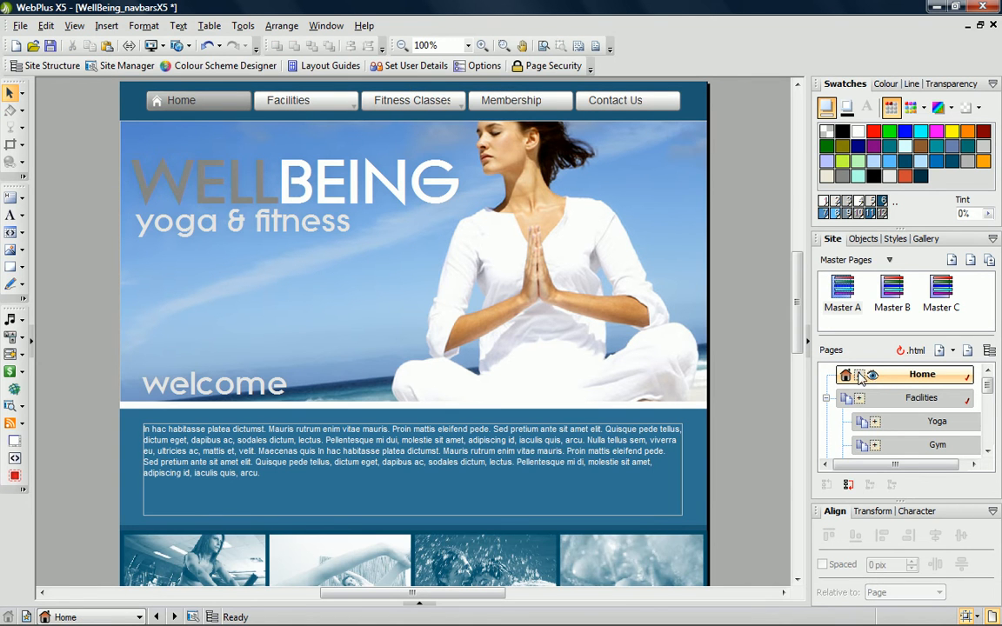
{"action": "left_click", "coordinate": [150, 46]}
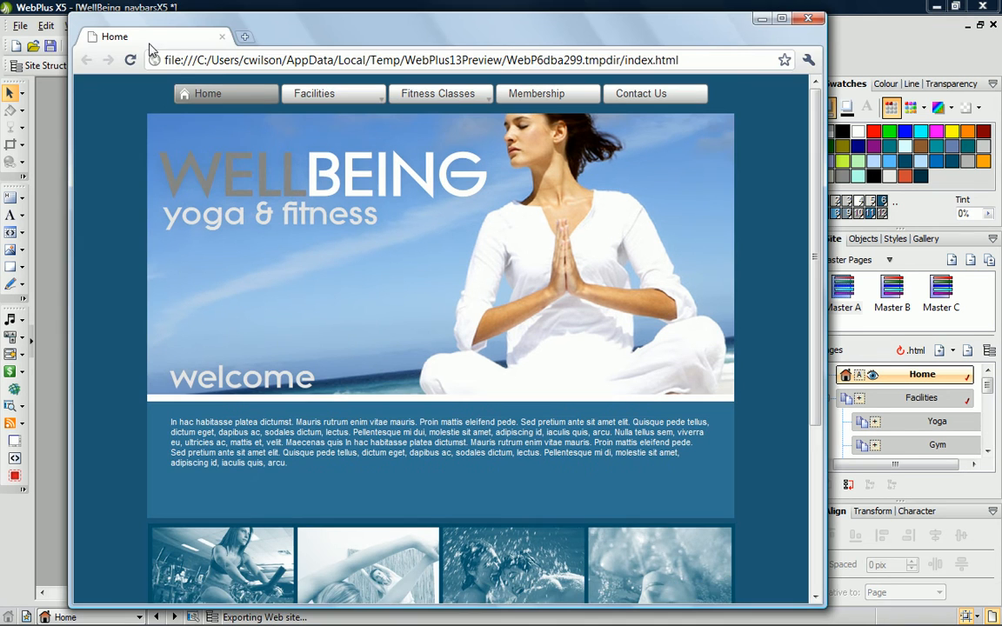
Step: Test the Facilities, Fitness Classes and Membership links in the browser preview
{"action": "left_click", "coordinate": [332, 93]}
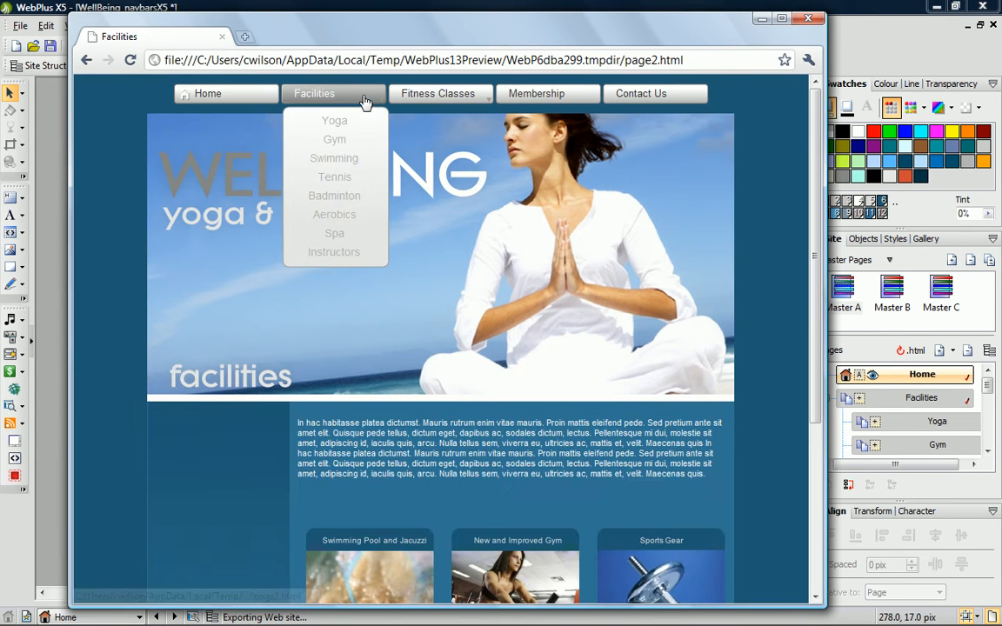
{"action": "left_click", "coordinate": [429, 96]}
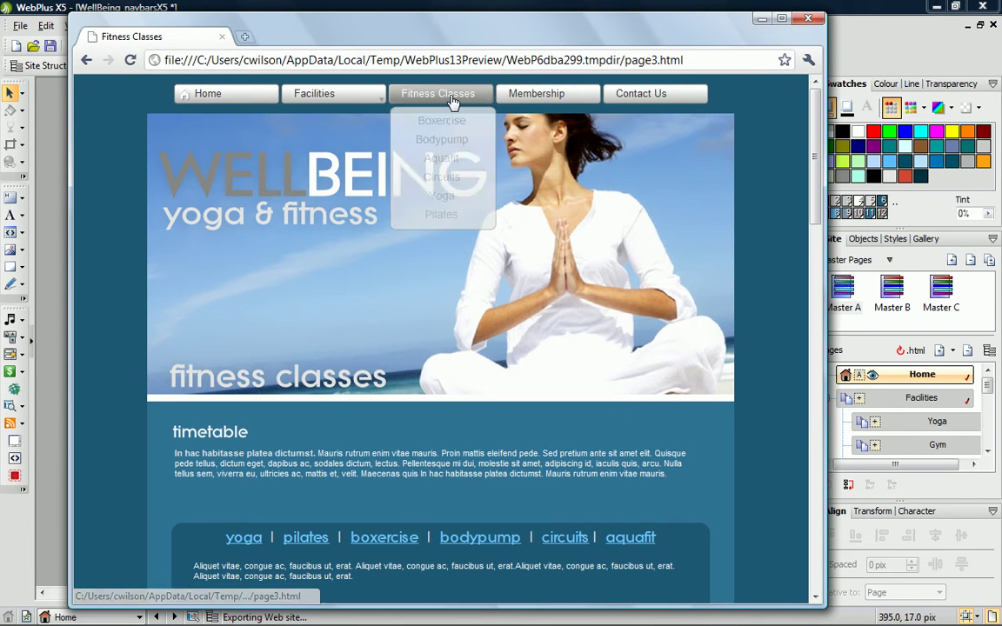
{"action": "left_click", "coordinate": [548, 96]}
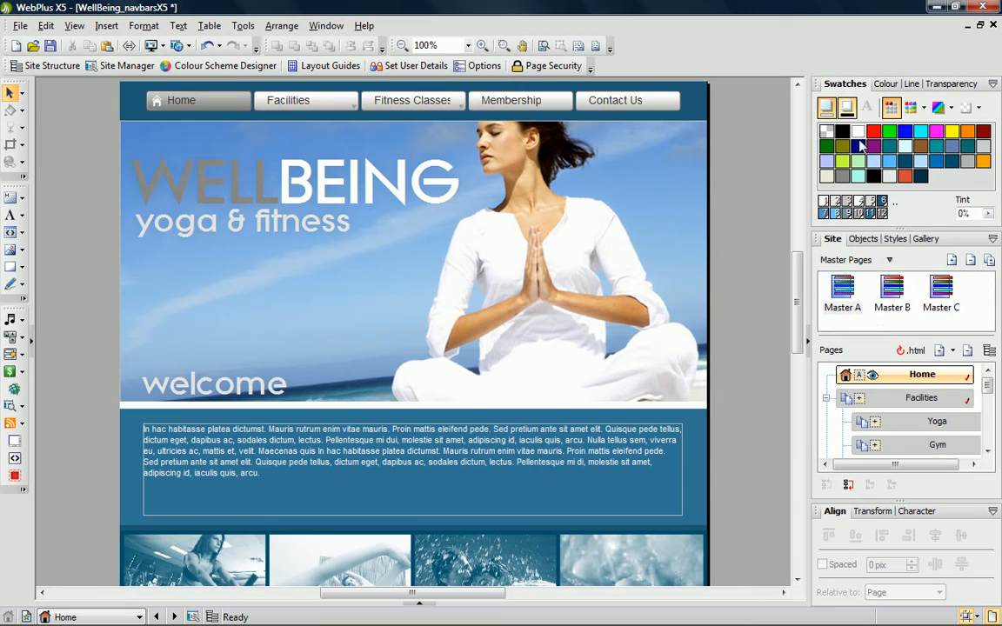
Step: Switch to the Yoga page and deselect its dark left panel
{"action": "double_click", "coordinate": [922, 420]}
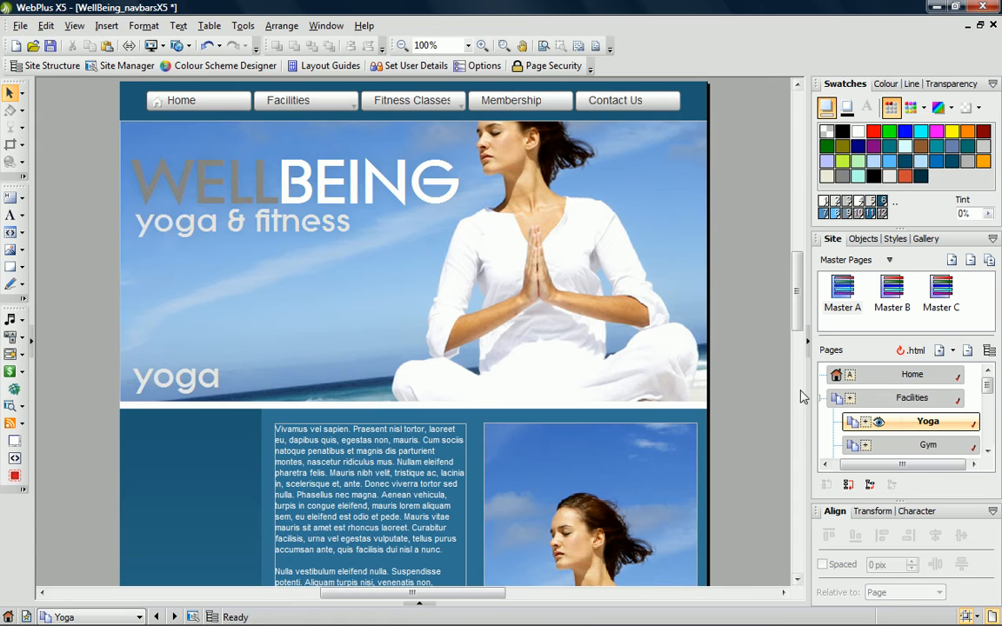
{"action": "left_click_drag", "start_coordinate": [798, 291], "coordinate": [796, 353]}
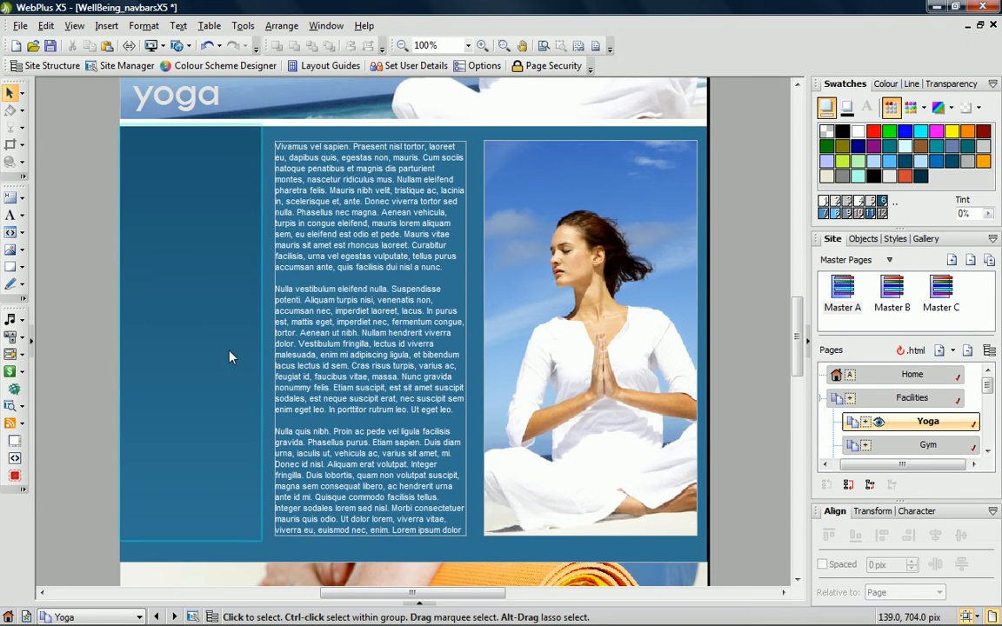
{"action": "key", "text": "Escape"}
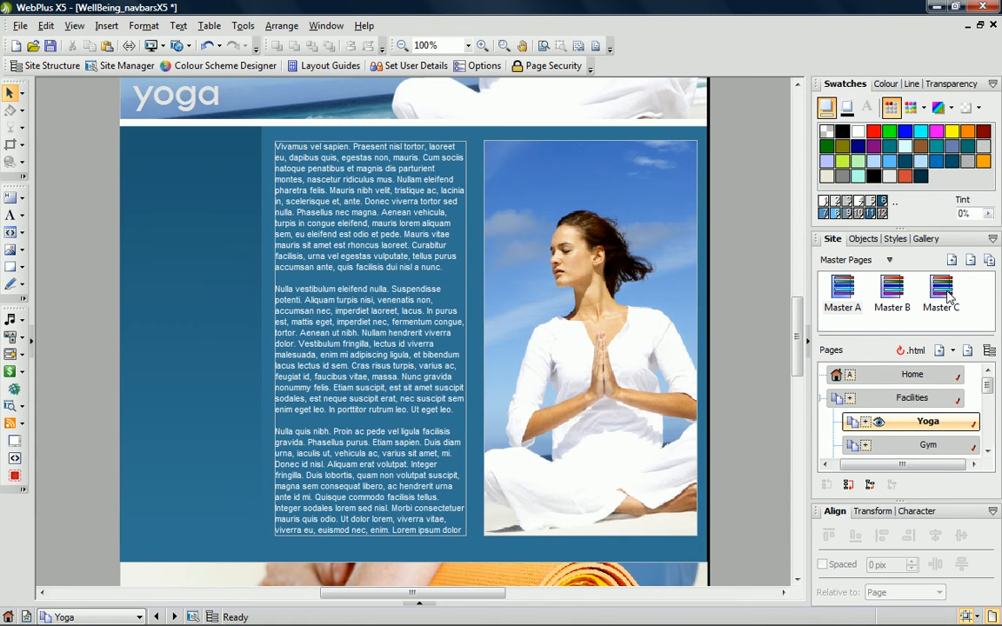
Step: Drag a new Navigation Bar from the QuickBuilder Bar onto Master C
{"action": "double_click", "coordinate": [949, 296]}
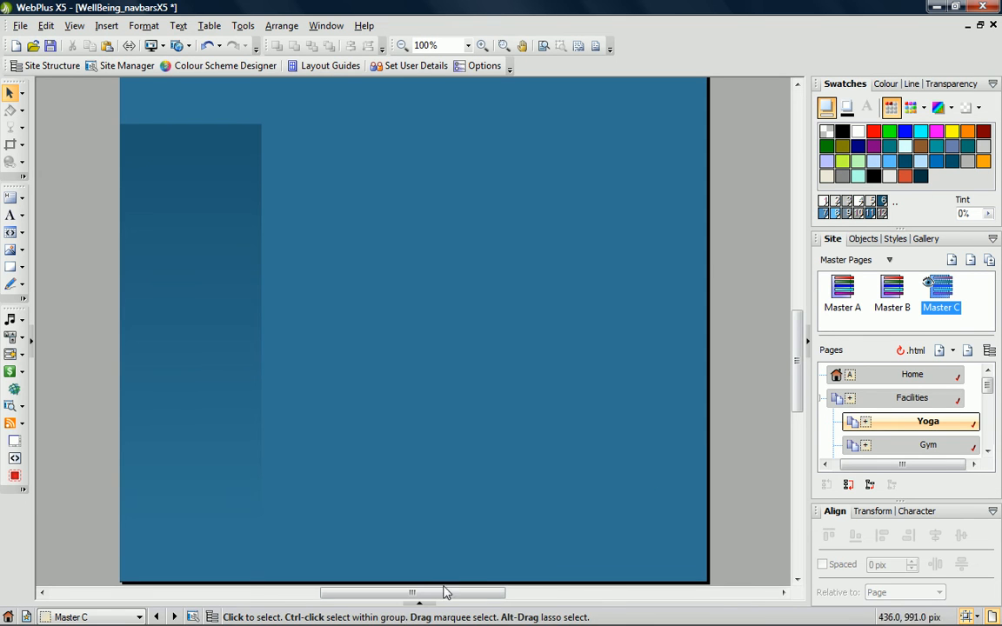
{"action": "left_click", "coordinate": [420, 603]}
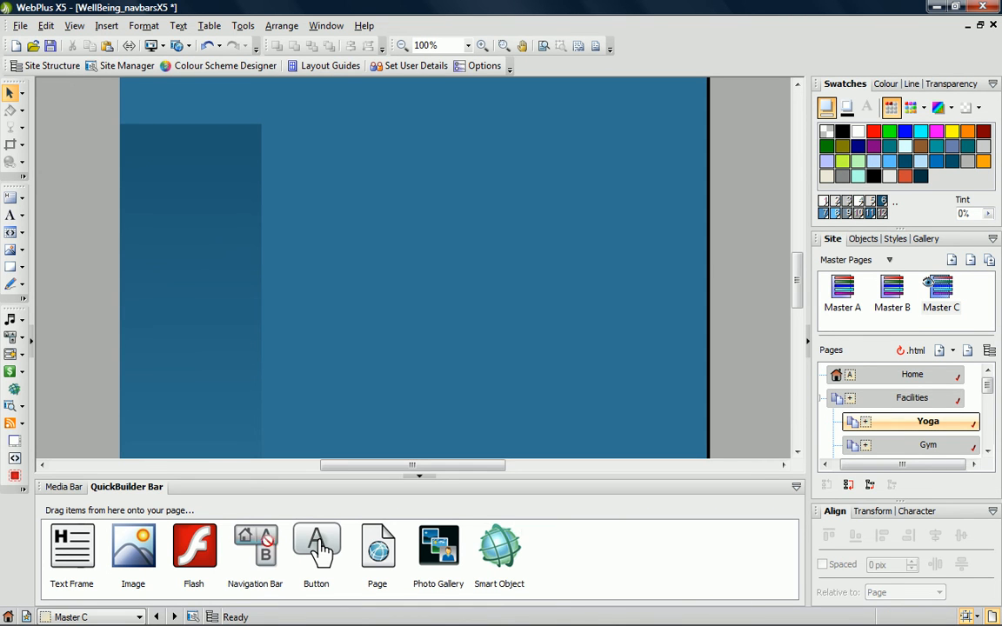
{"action": "mouse_move", "coordinate": [255, 545]}
{"action": "left_mouse_down"}
{"action": "mouse_move", "coordinate": [176, 187]}
{"action": "mouse_move", "coordinate": [150, 154]}
{"action": "left_mouse_up"}
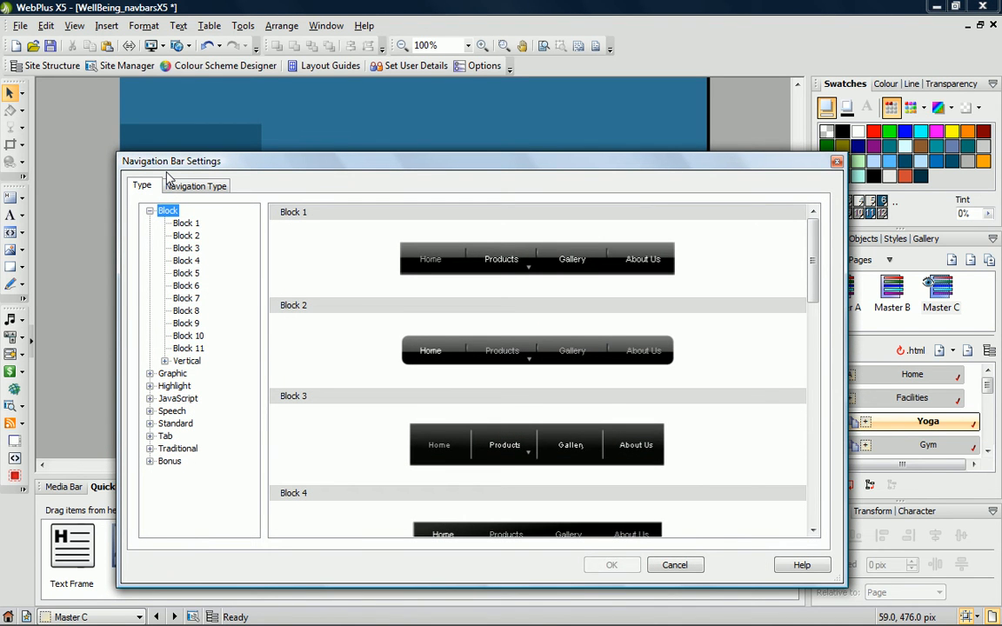
Step: Choose the Highlight 5 navbar style and set Navigation Type to Same Level
{"action": "left_click", "coordinate": [175, 385]}
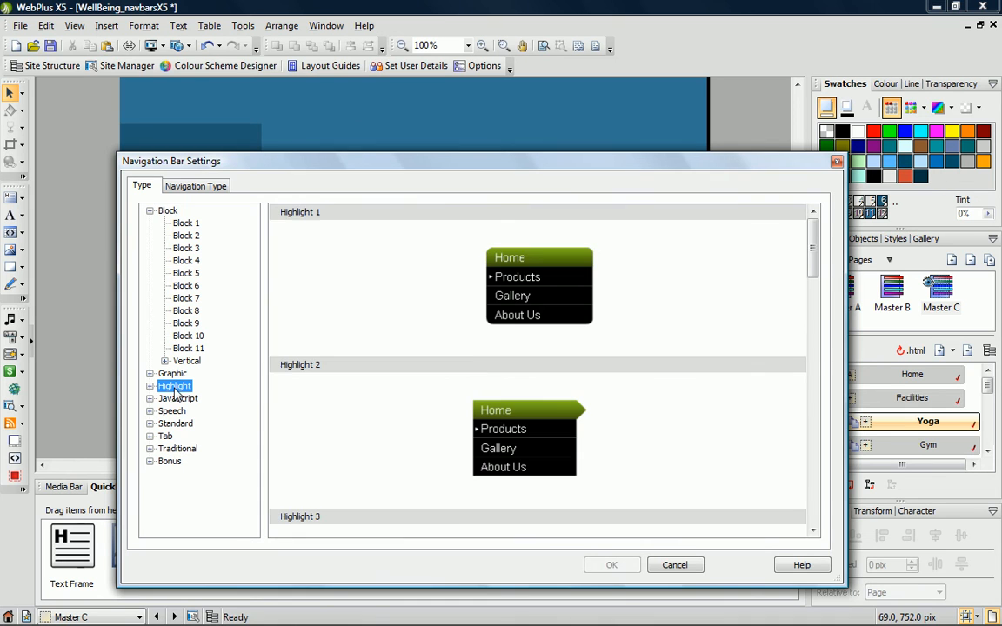
{"action": "double_click", "coordinate": [704, 416]}
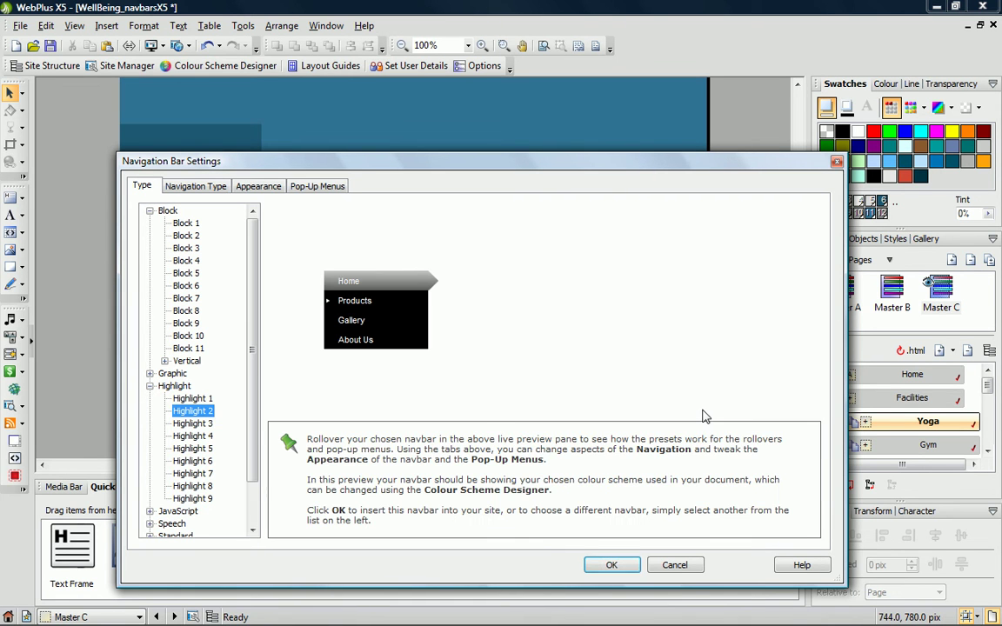
{"action": "left_click", "coordinate": [192, 448]}
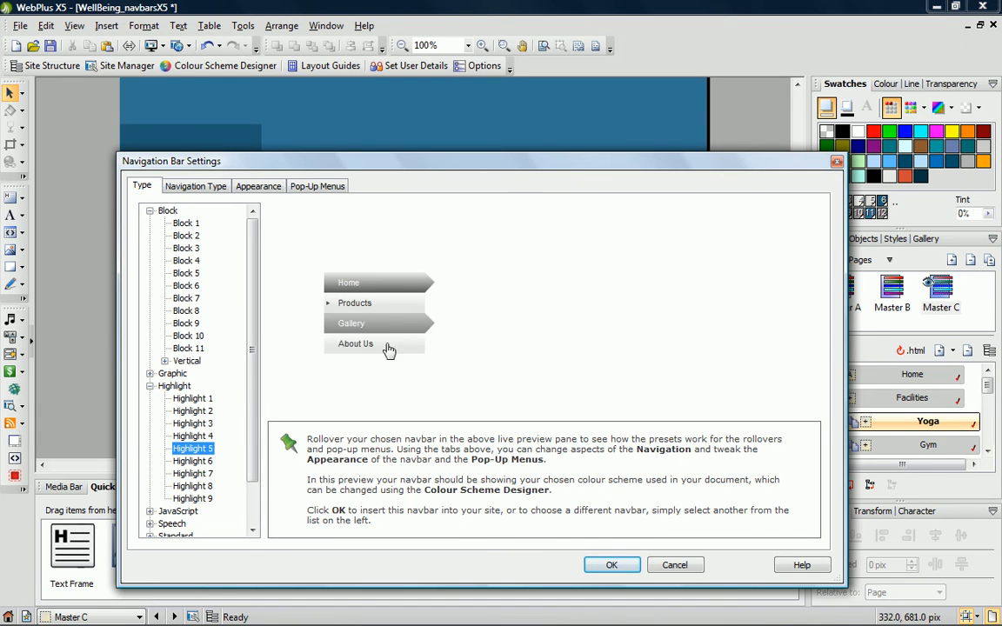
{"action": "left_click", "coordinate": [195, 186]}
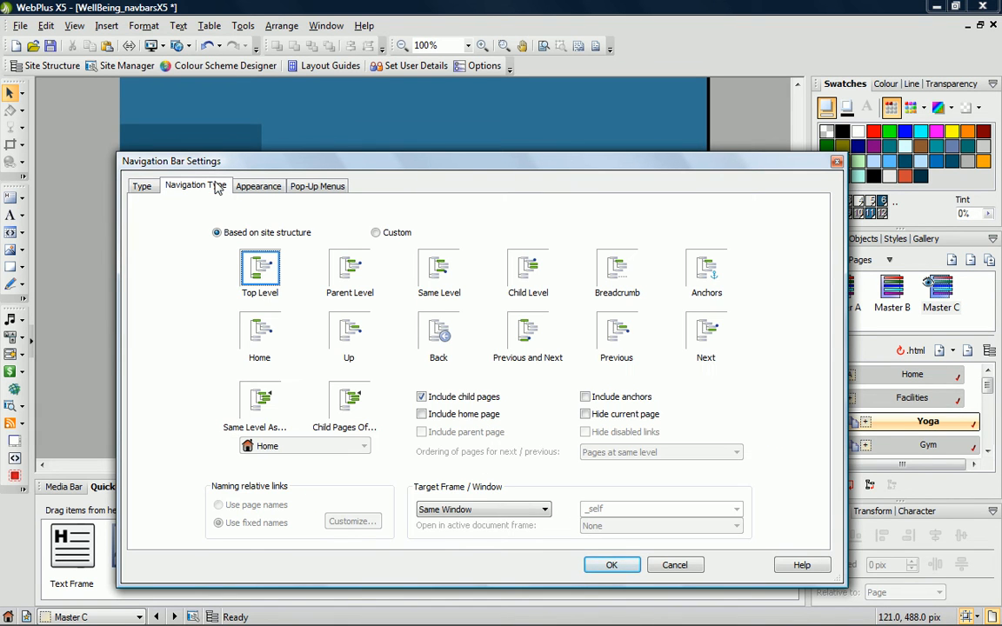
{"action": "left_click", "coordinate": [439, 271]}
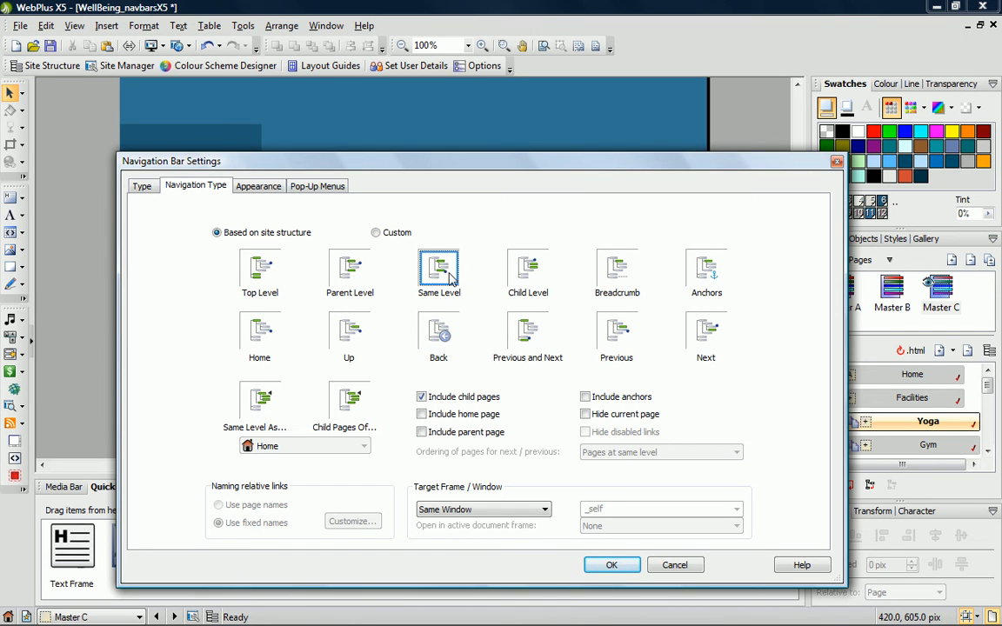
Step: Set a dark teal preview background and confirm to insert the navbar
{"action": "left_click", "coordinate": [258, 186]}
{"action": "left_click", "coordinate": [240, 377]}
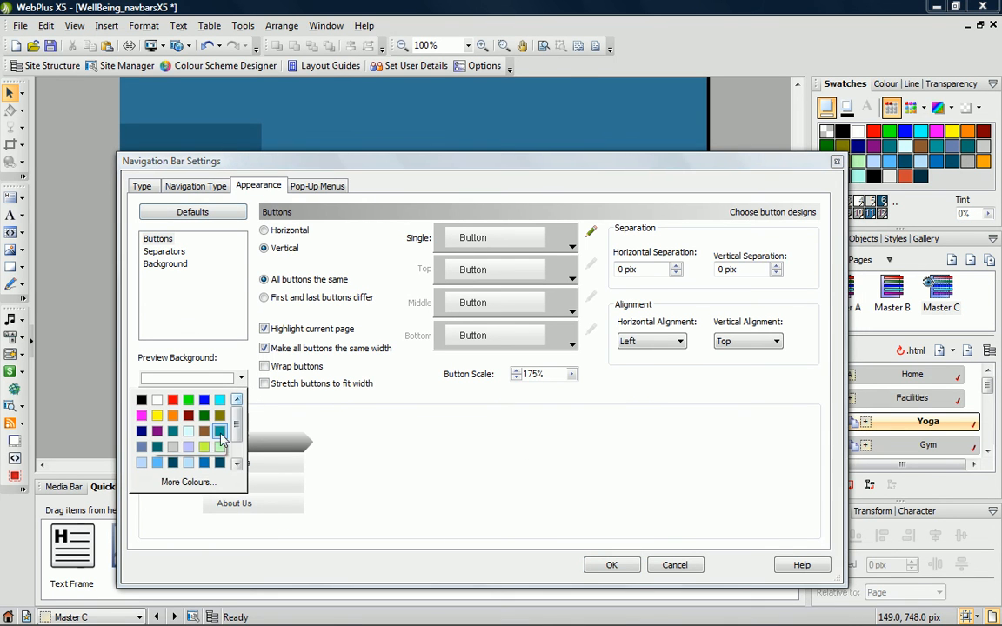
{"action": "left_click", "coordinate": [174, 462]}
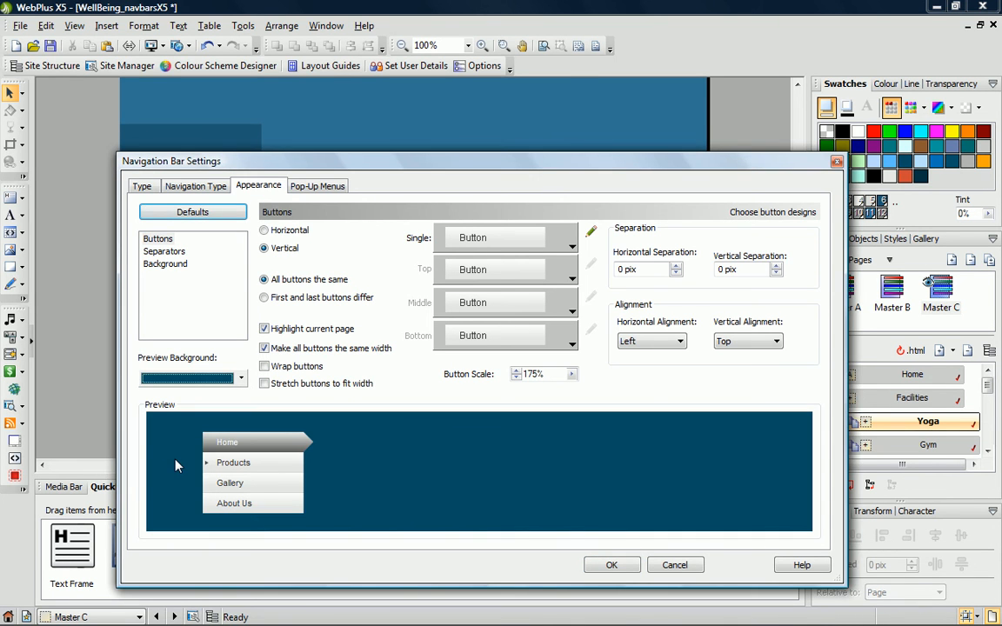
{"action": "left_click", "coordinate": [611, 565]}
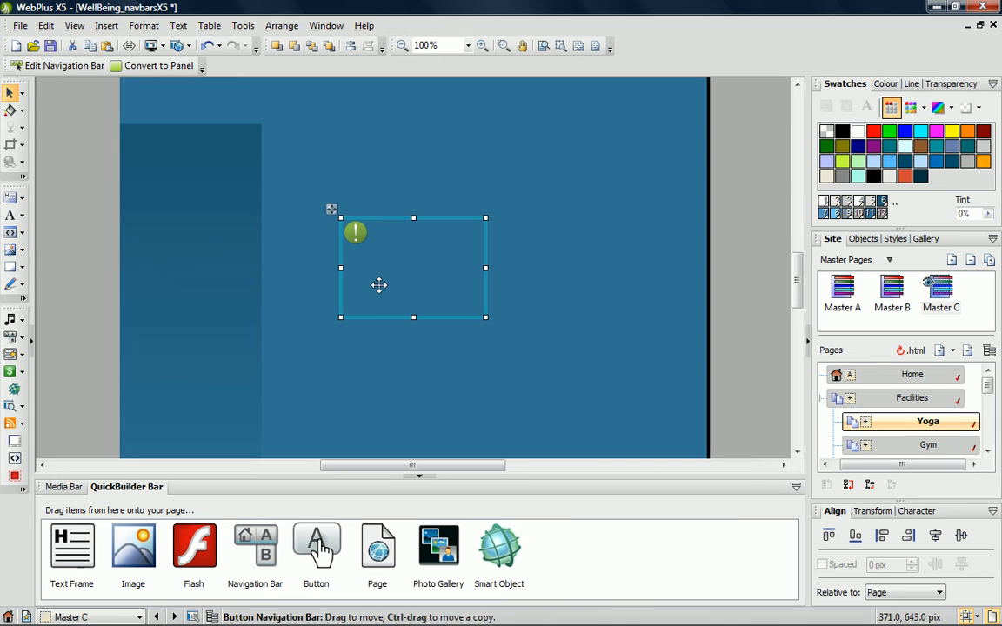
Step: Move the navbar to the top of the left column and stretch it to the column's width and height
{"action": "left_click", "coordinate": [300, 185]}
{"action": "left_click_drag", "start_coordinate": [185, 176], "coordinate": [104, 127]}
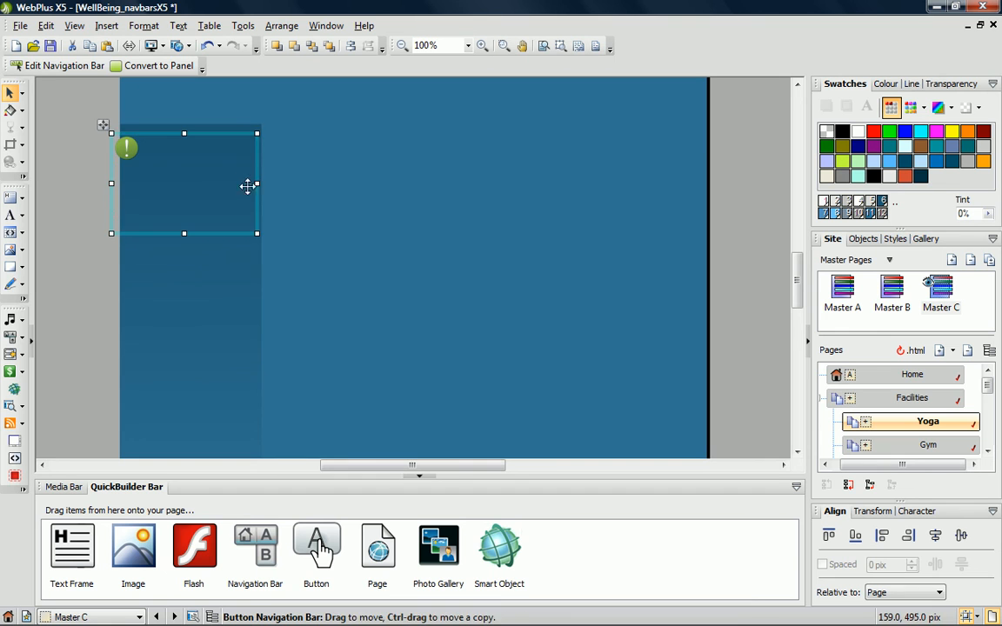
{"action": "left_click_drag", "start_coordinate": [257, 182], "coordinate": [274, 183]}
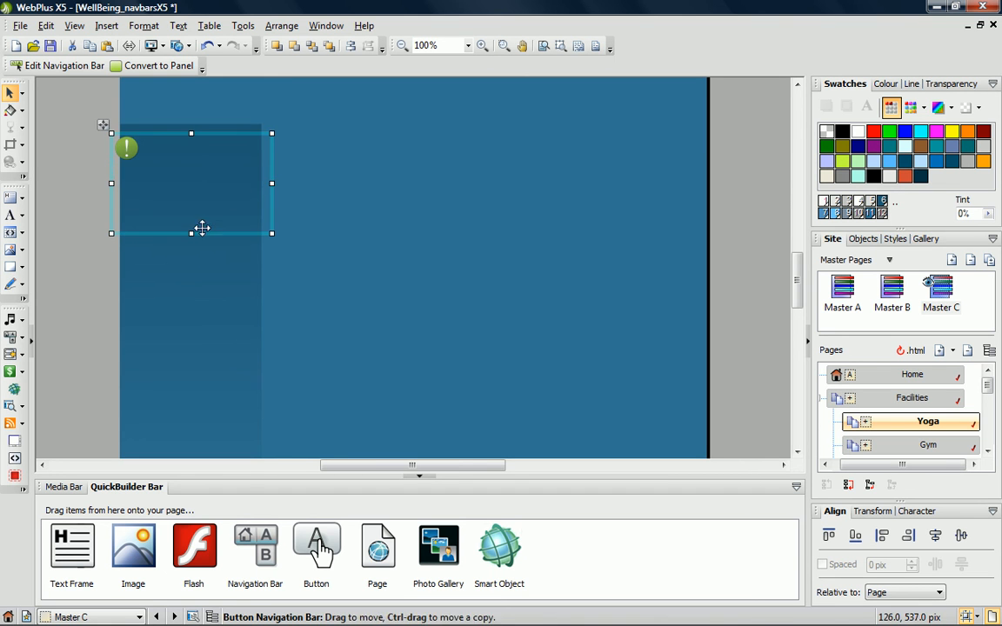
{"action": "left_click_drag", "start_coordinate": [191, 232], "coordinate": [187, 314]}
{"action": "left_click_drag", "start_coordinate": [189, 382], "coordinate": [196, 449]}
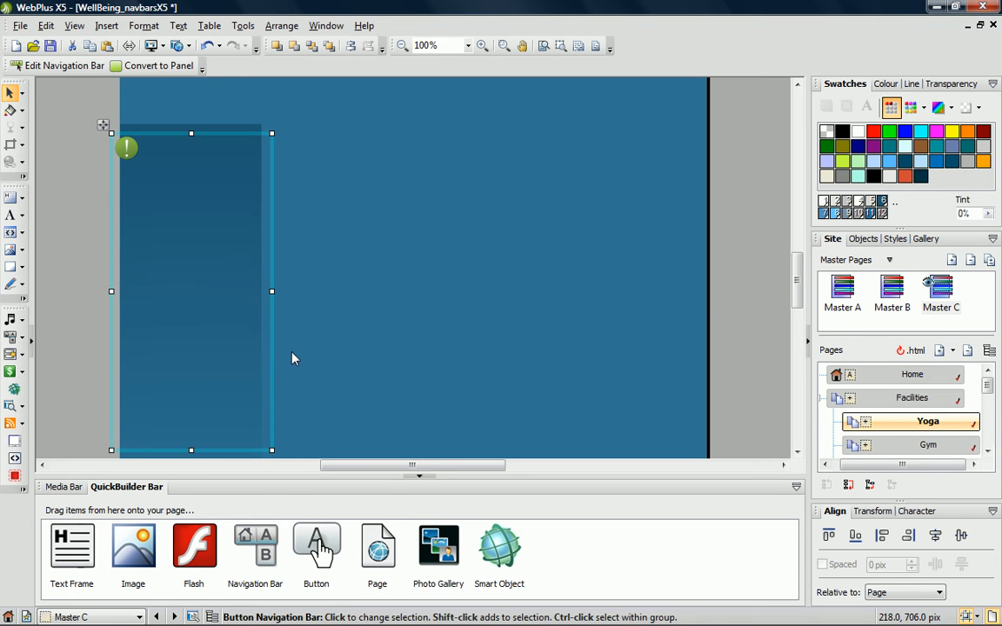
{"action": "left_click_drag", "start_coordinate": [271, 254], "coordinate": [281, 253]}
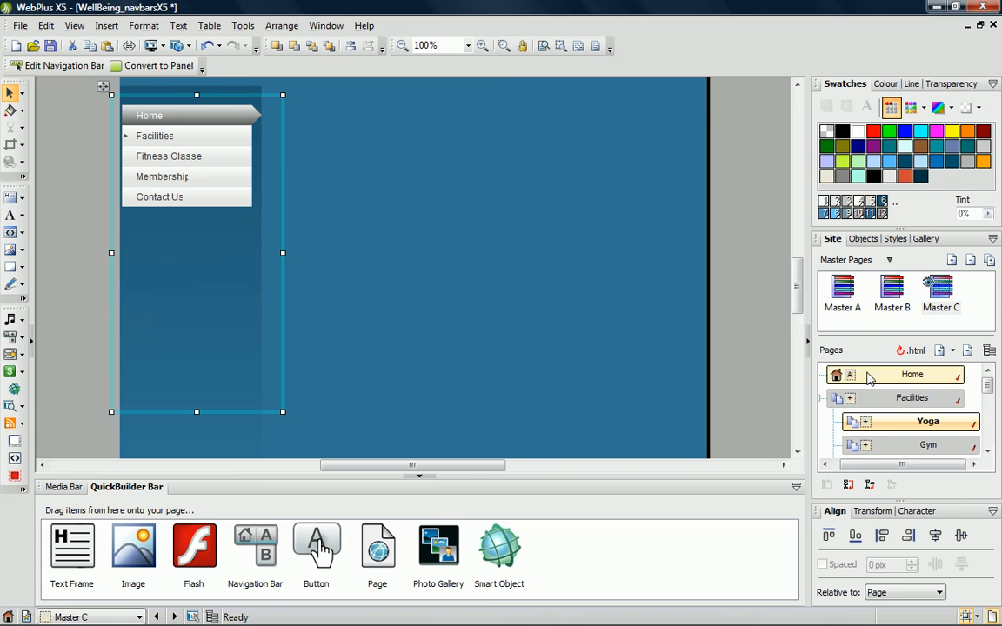
Step: Check the navbar on the Yoga, Gym, Swimming and Tennis pages, ending on Facilities
{"action": "double_click", "coordinate": [891, 425]}
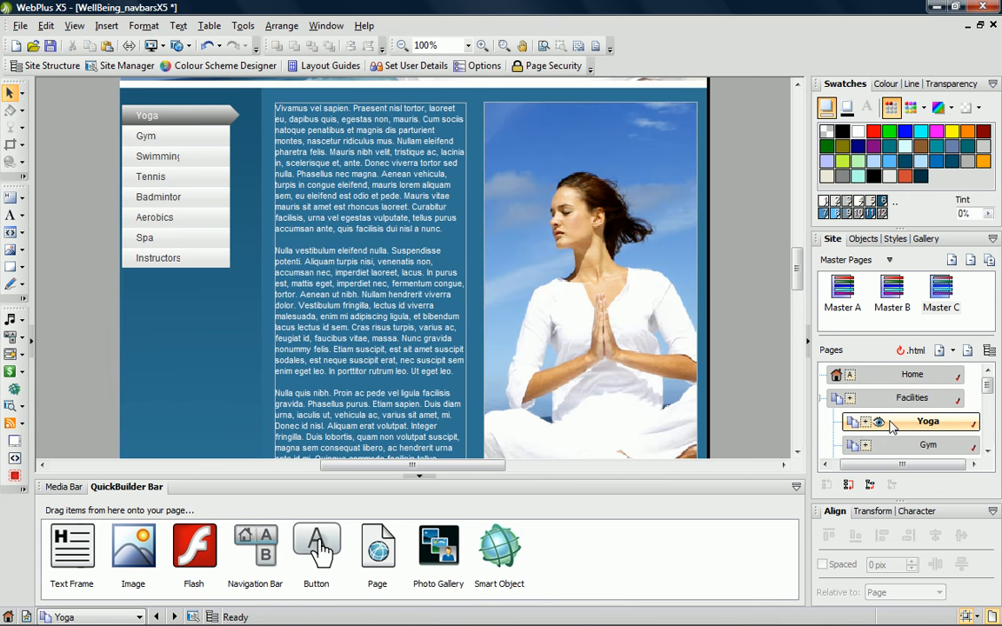
{"action": "left_click_drag", "start_coordinate": [799, 274], "coordinate": [794, 253]}
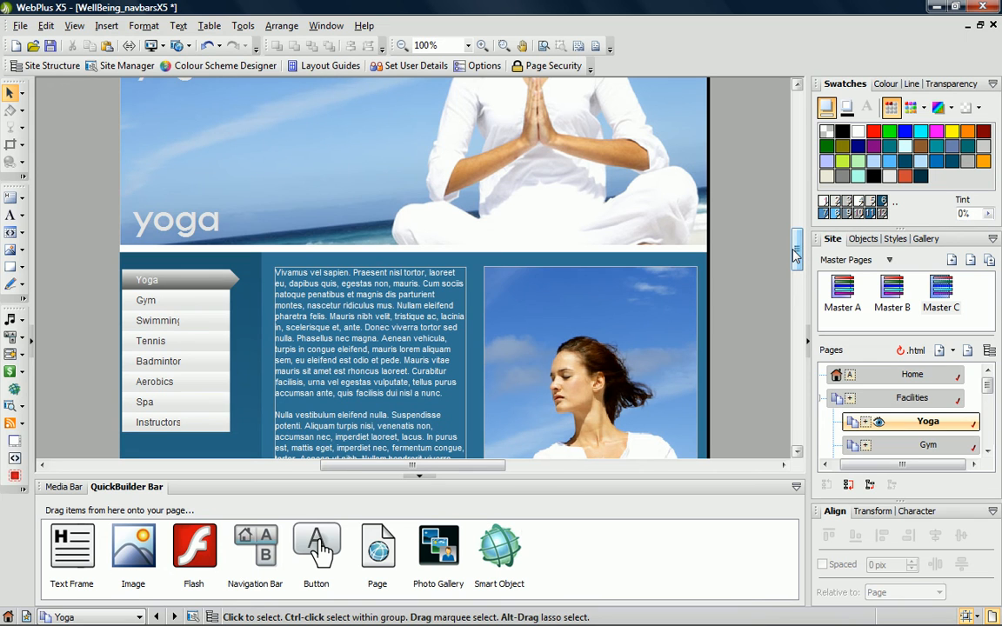
{"action": "double_click", "coordinate": [904, 444]}
{"action": "scroll", "coordinate": [987, 380], "scroll_direction": "down", "scroll_amount": 2}
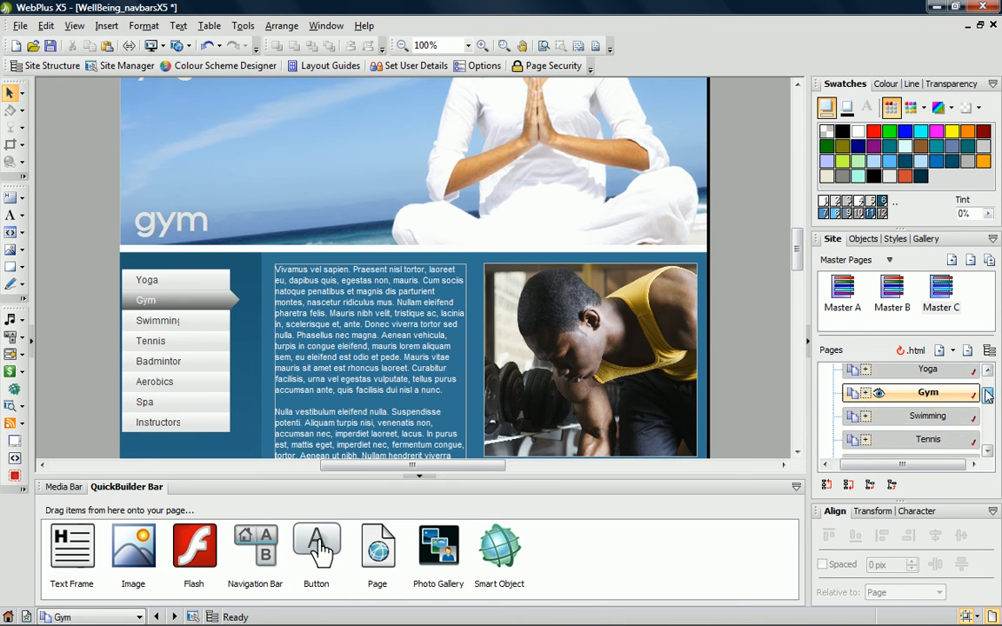
{"action": "double_click", "coordinate": [928, 416]}
{"action": "double_click", "coordinate": [939, 442]}
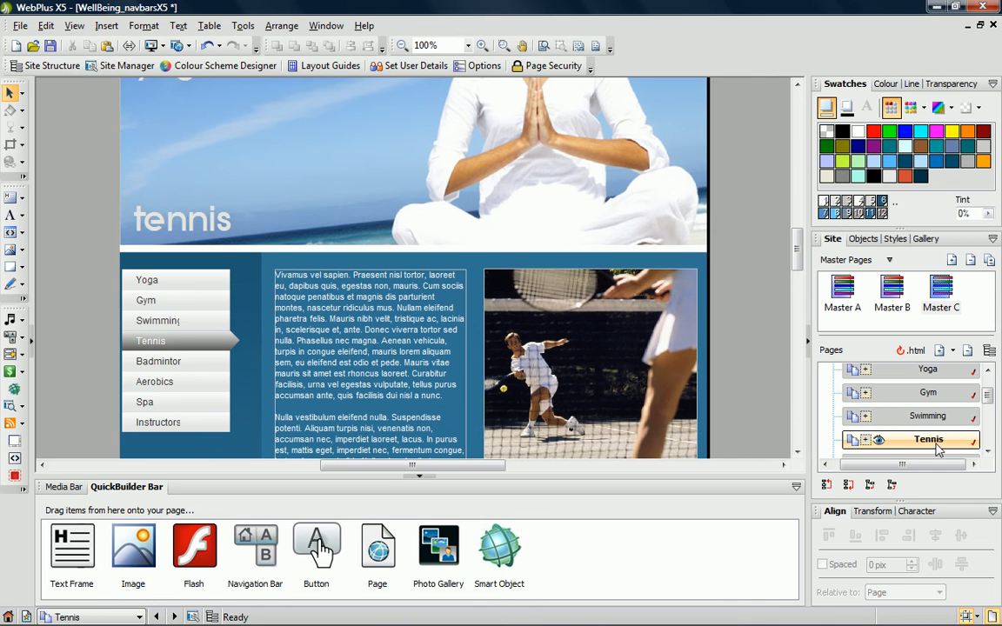
{"action": "scroll", "coordinate": [988, 397], "scroll_direction": "up", "scroll_amount": 1}
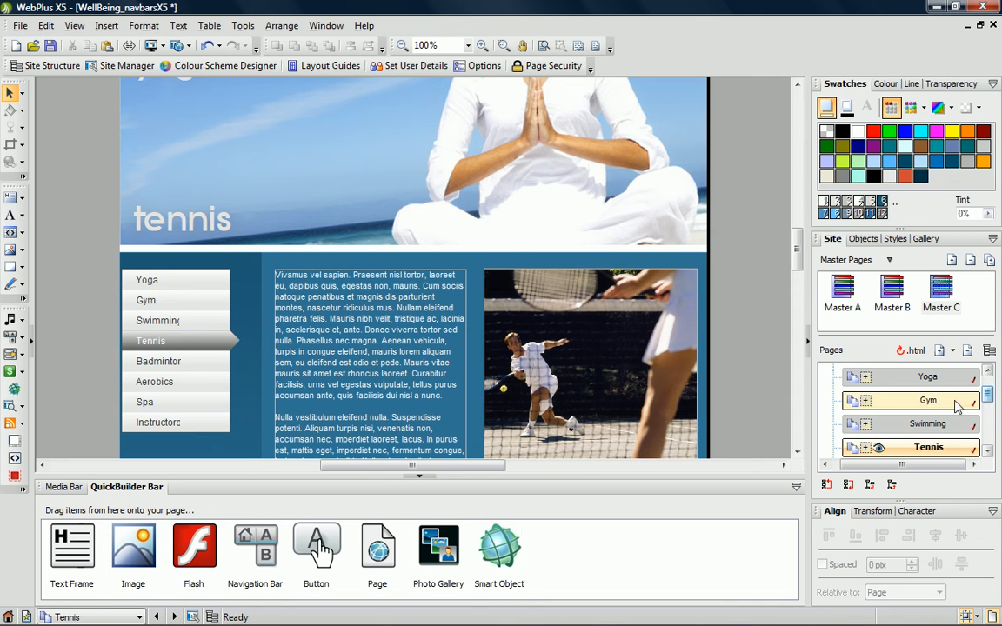
{"action": "left_click_drag", "start_coordinate": [988, 397], "coordinate": [987, 389]}
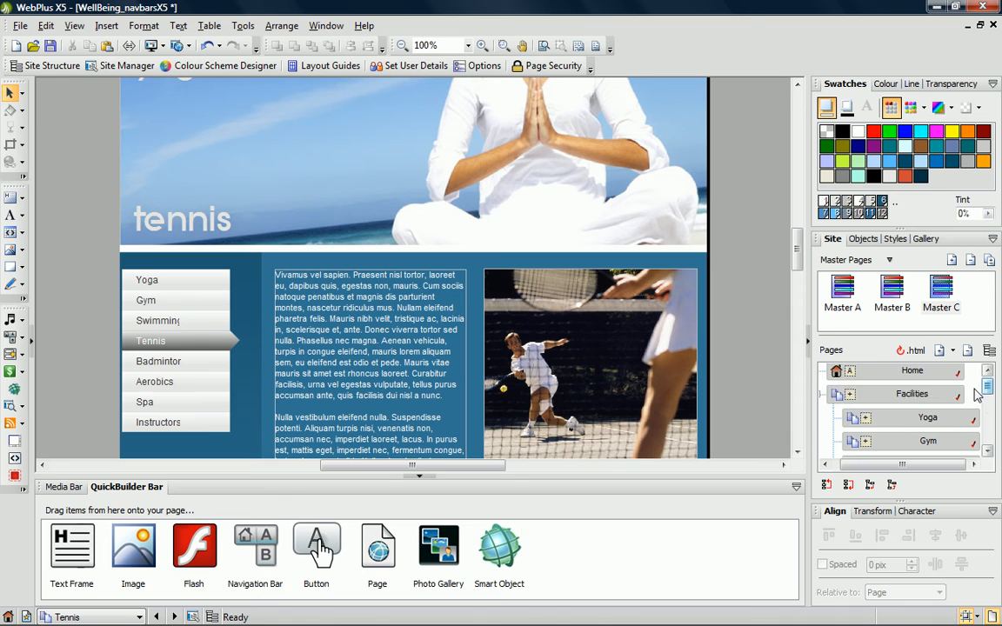
{"action": "double_click", "coordinate": [913, 394]}
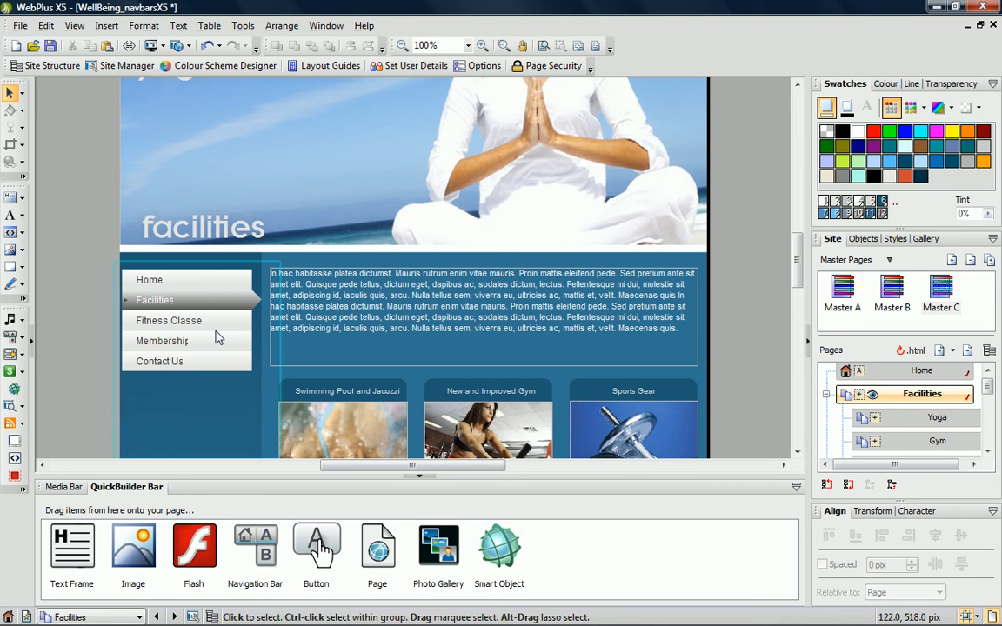
Step: Hide the QuickBuilder Bar and select the side navigation bar on the Facilities page
{"action": "left_click", "coordinate": [412, 478]}
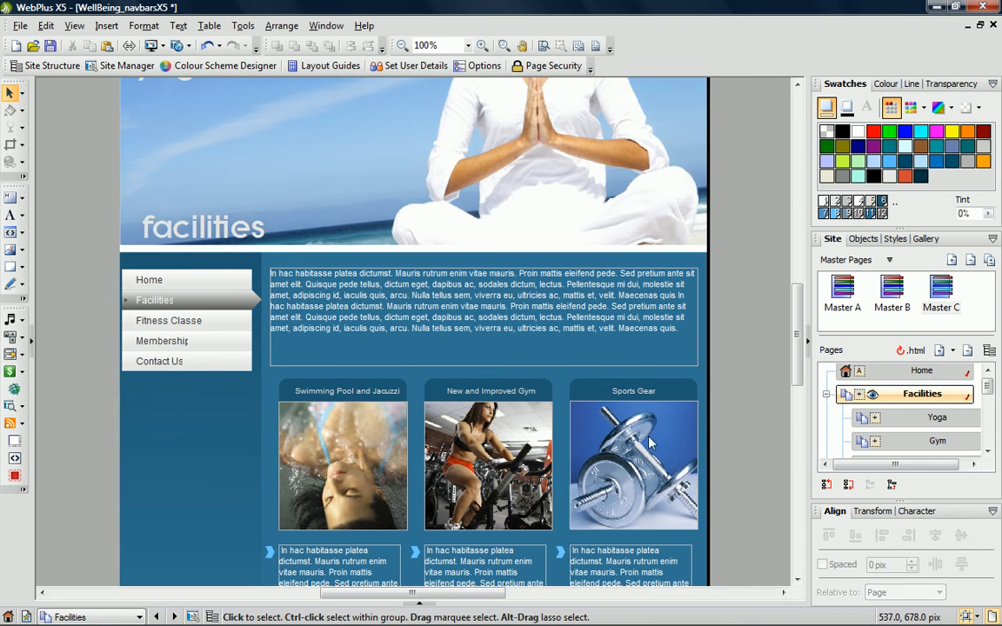
{"action": "scroll", "coordinate": [755, 346], "scroll_direction": "down", "scroll_amount": 3}
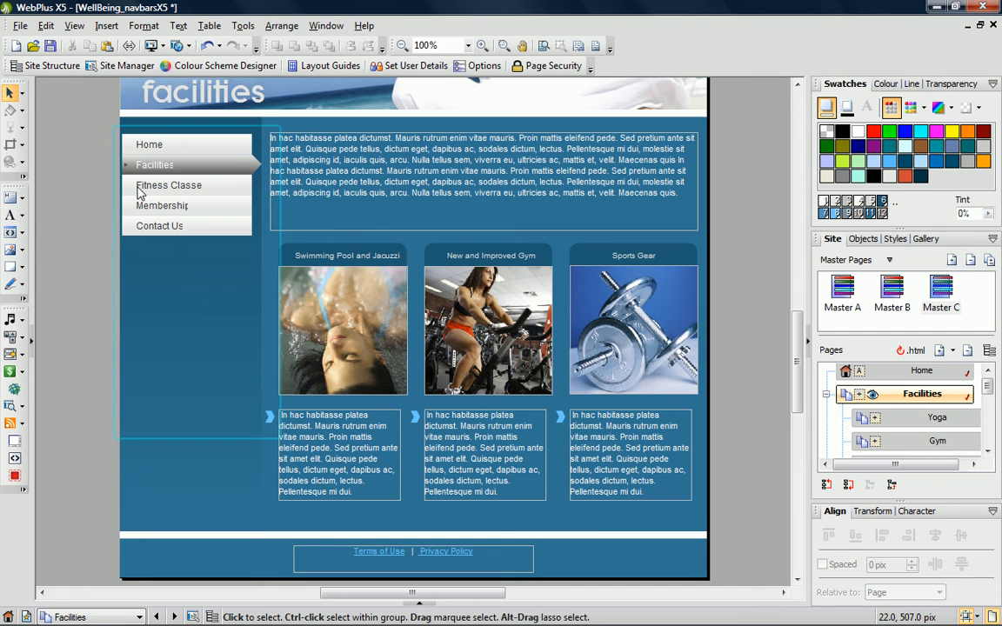
{"action": "left_click", "coordinate": [140, 192]}
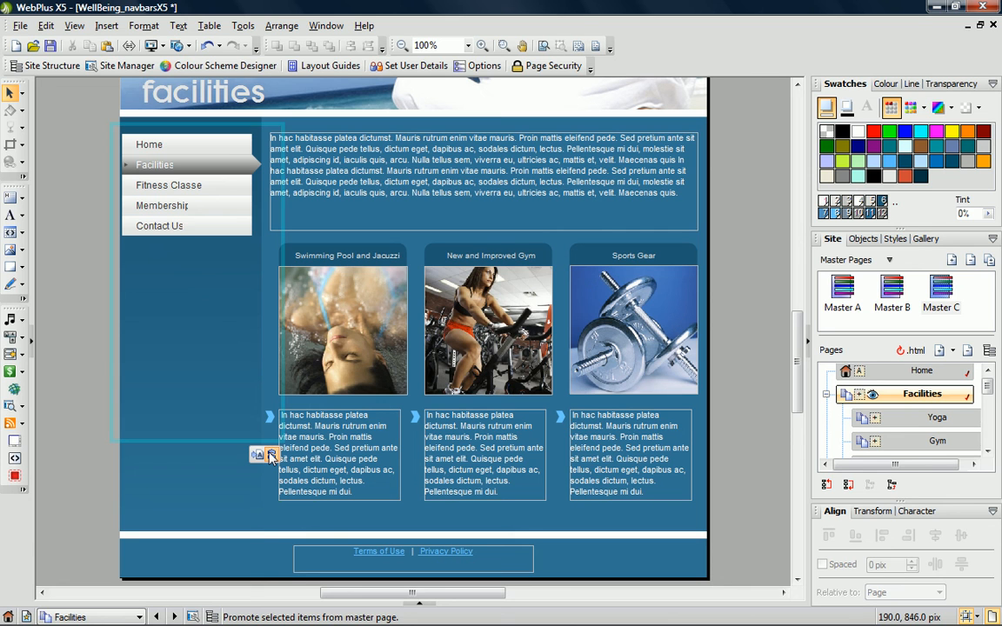
Step: Promote the navbar from the master page and set its Navigation Type to Child Level
{"action": "left_click", "coordinate": [272, 456]}
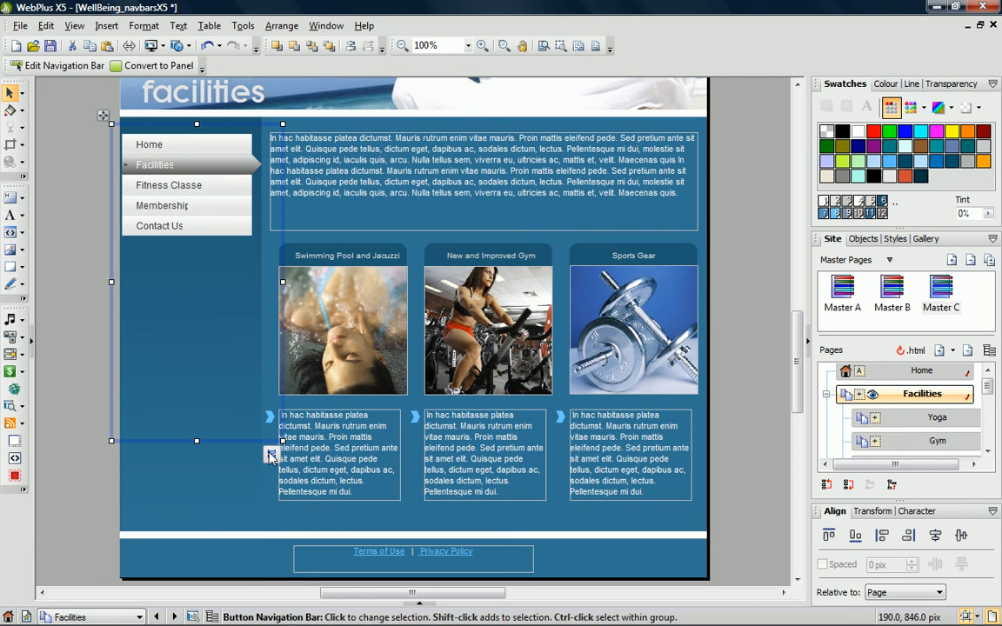
{"action": "left_click", "coordinate": [64, 65]}
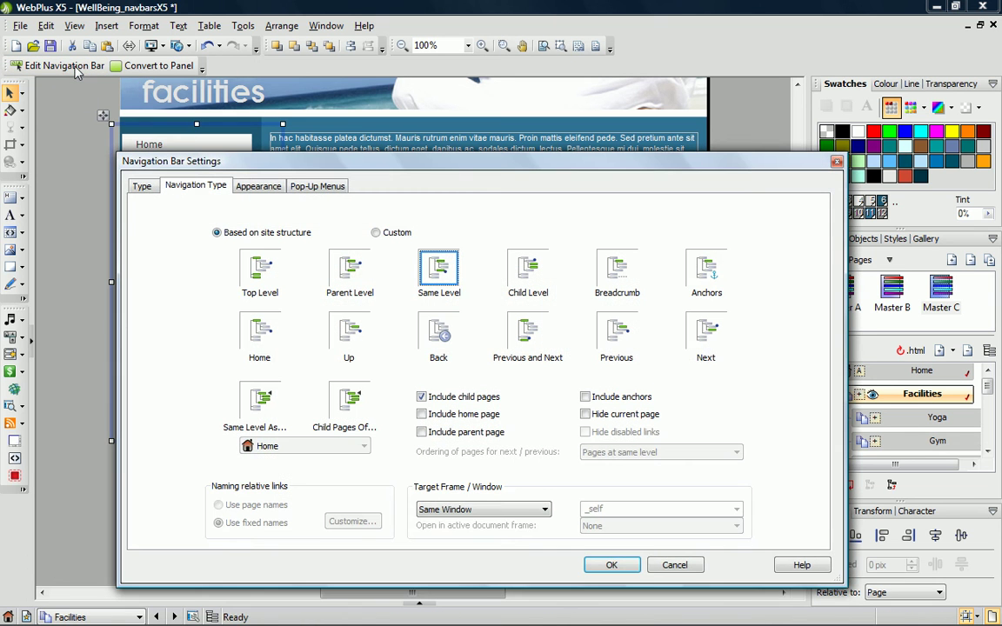
{"action": "left_click", "coordinate": [525, 277]}
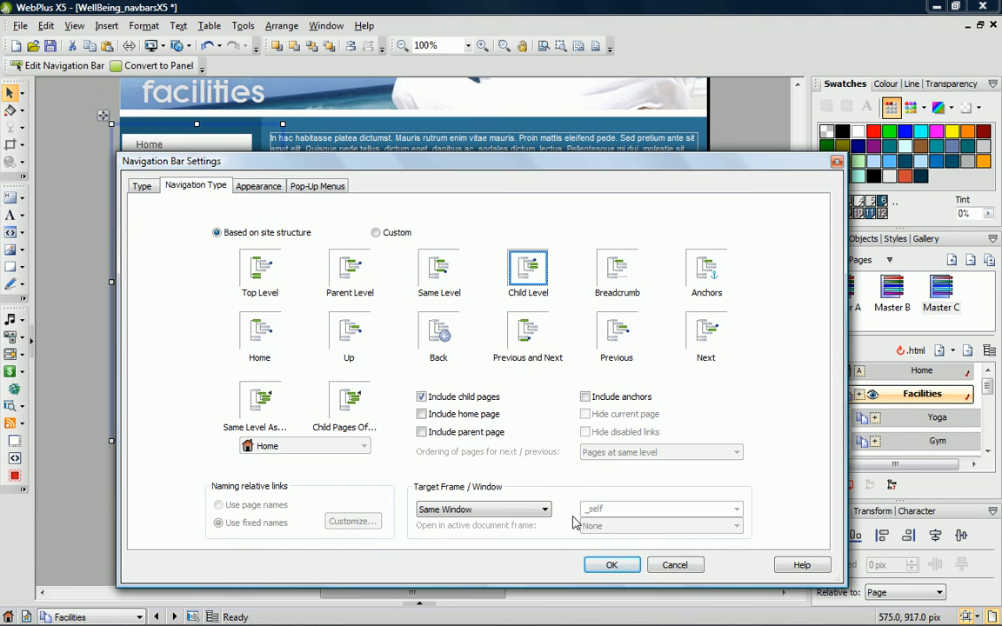
{"action": "left_click", "coordinate": [611, 566]}
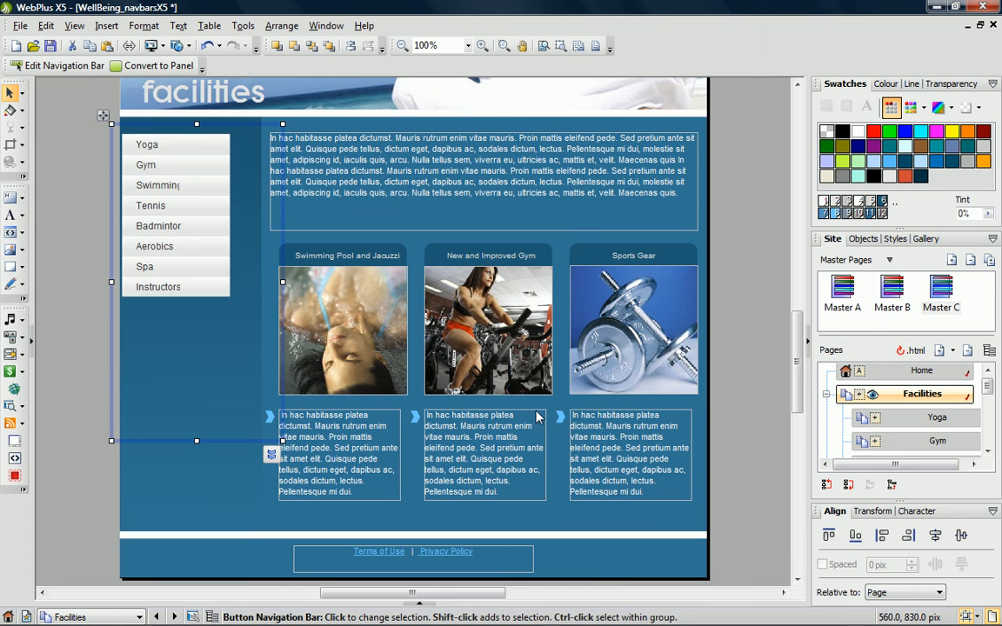
Step: Preview in Chrome and browse Facilities, then Gym and Spa from the side menu
{"action": "left_click", "coordinate": [149, 46]}
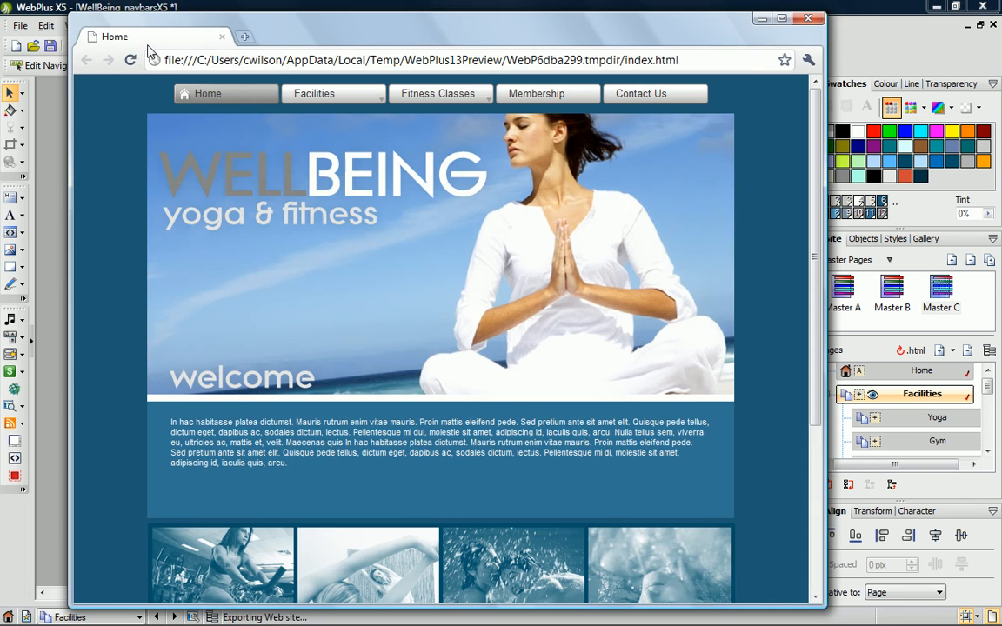
{"action": "left_click", "coordinate": [345, 100]}
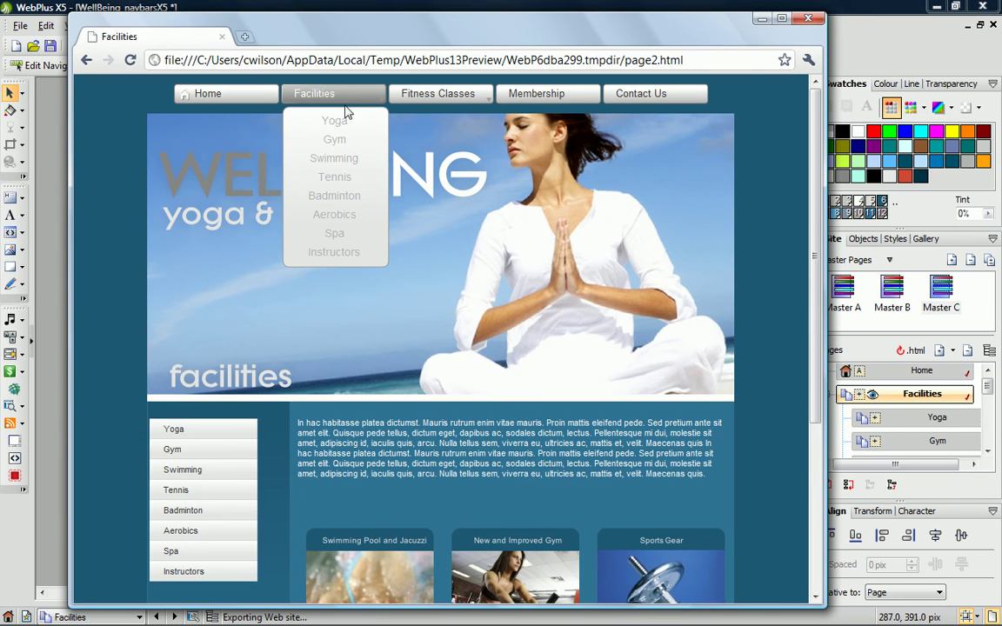
{"action": "left_click", "coordinate": [178, 452]}
{"action": "left_click", "coordinate": [185, 552]}
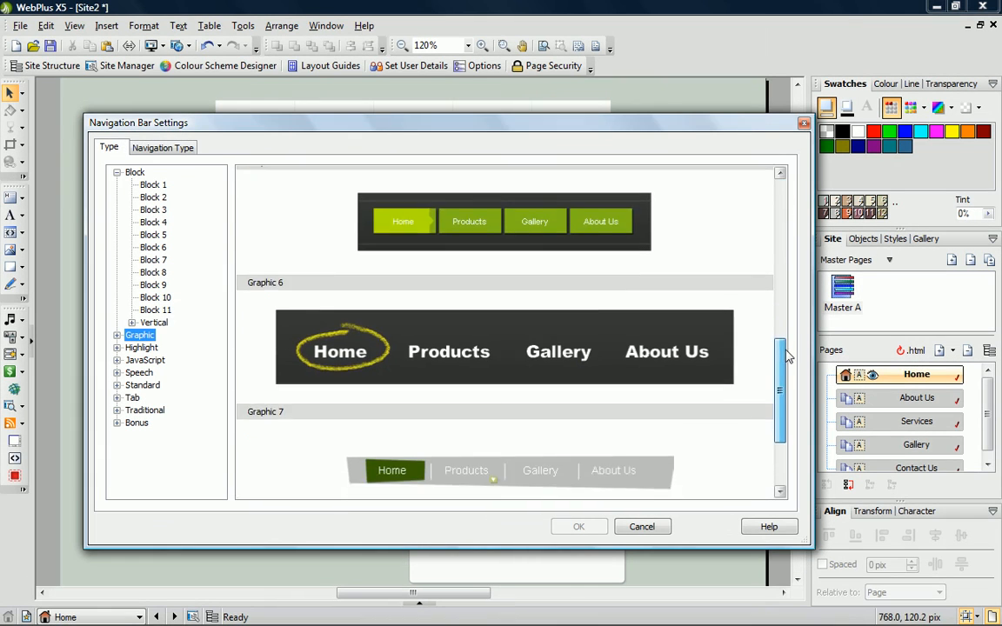
{"action": "left_click_drag", "start_coordinate": [783, 217], "coordinate": [783, 395]}
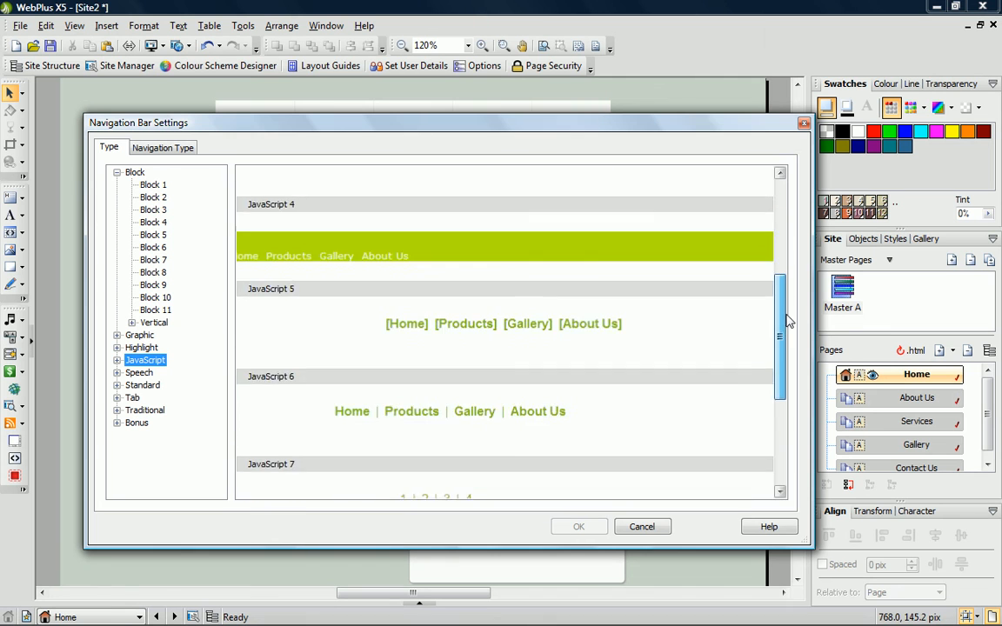
Step: Expand the JavaScript navbar styles and view the Combo and Site Map categories
{"action": "left_click", "coordinate": [119, 362]}
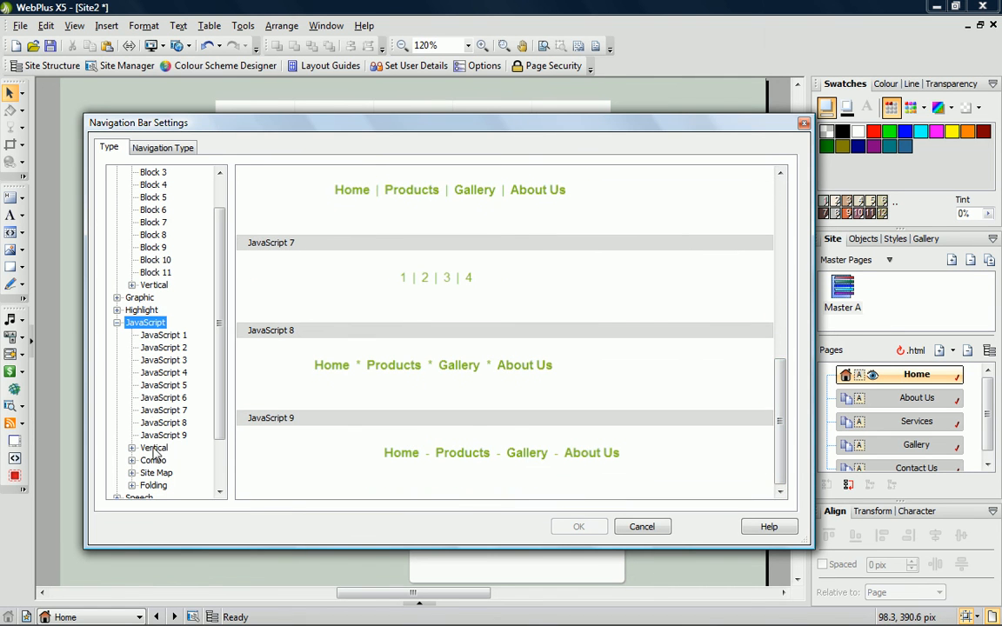
{"action": "left_click", "coordinate": [153, 447]}
{"action": "left_click", "coordinate": [157, 472]}
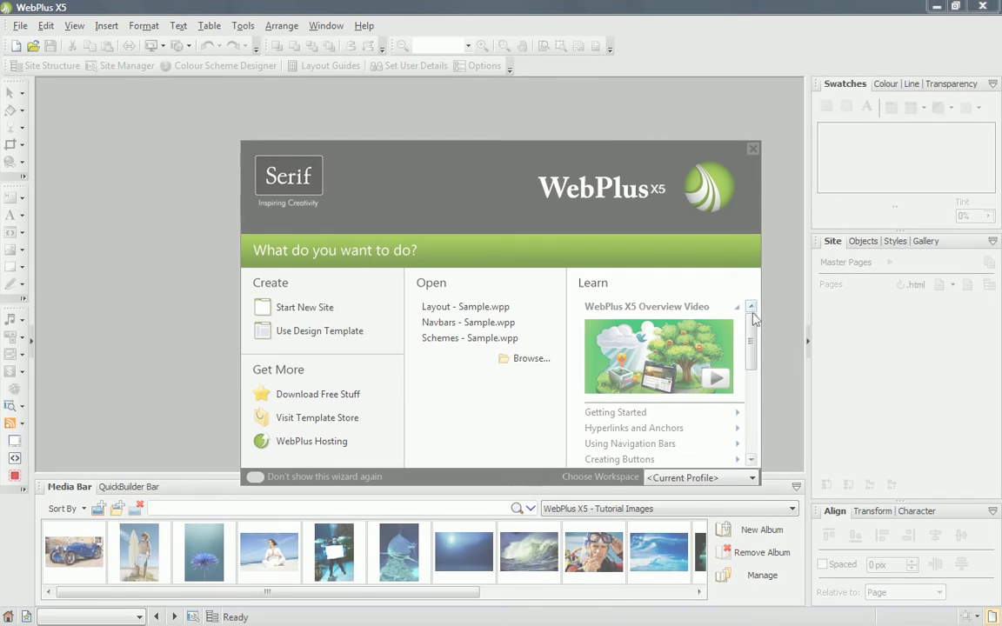
{"action": "left_click_drag", "start_coordinate": [753, 317], "coordinate": [751, 383]}
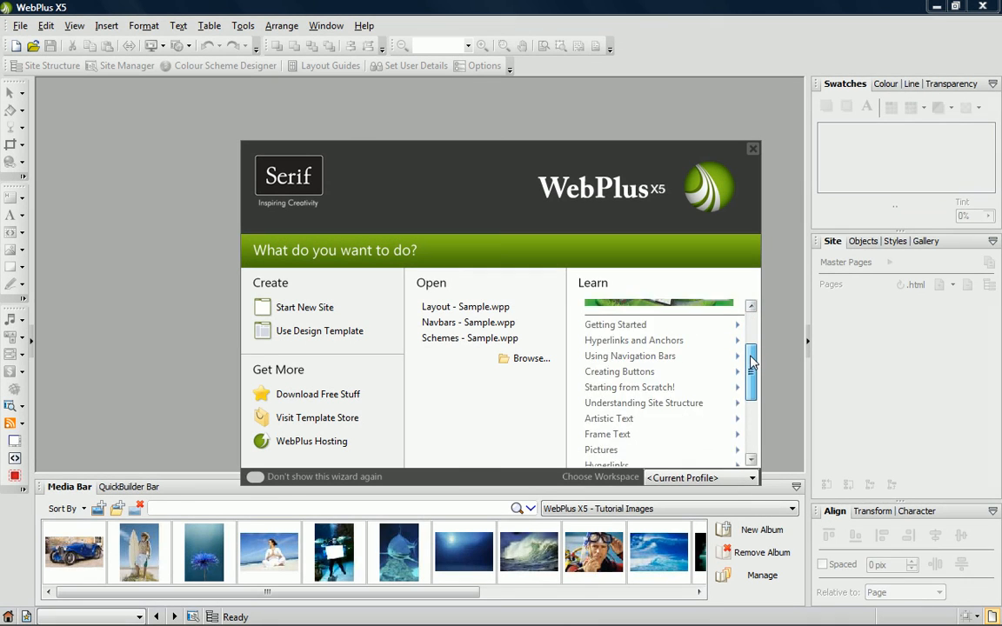
{"action": "scroll", "coordinate": [661, 365], "scroll_direction": "down", "scroll_amount": 4}
Step: Expand the Navigation Bars topic in the Learn list and launch its tutorial in the browser
{"action": "left_click", "coordinate": [644, 407]}
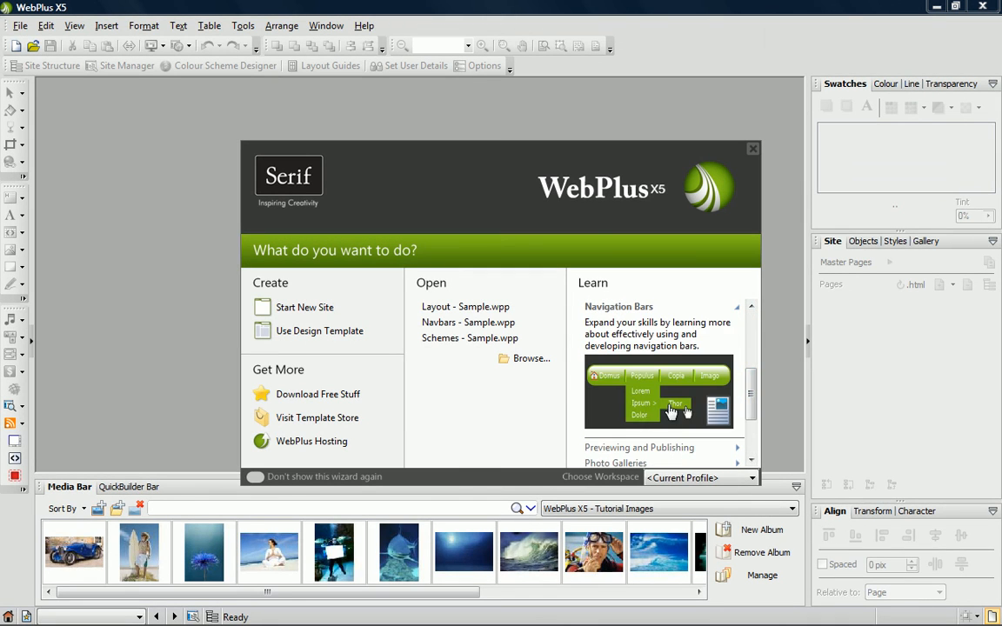
{"action": "left_click", "coordinate": [641, 404]}
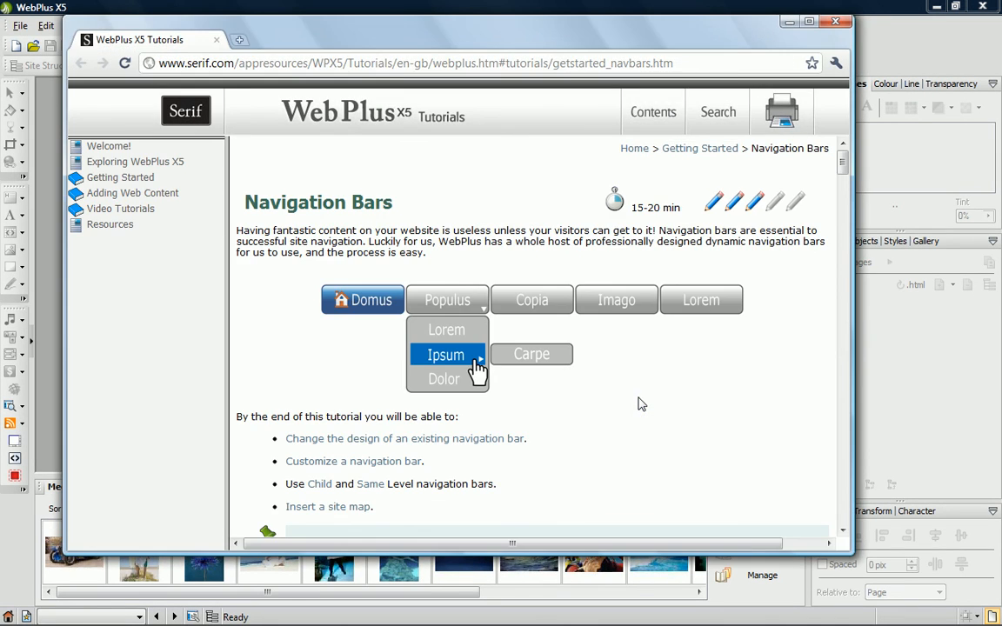